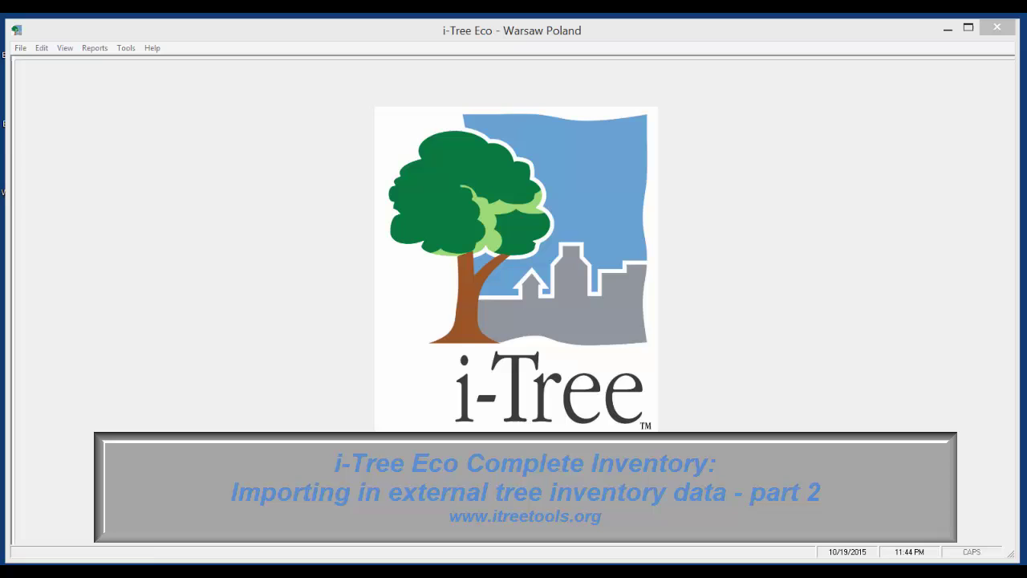
Step: Bring up the empty FullInventoryTrees table of Warsaw Import DB.mdb in Access
mouse_move(83, 565)
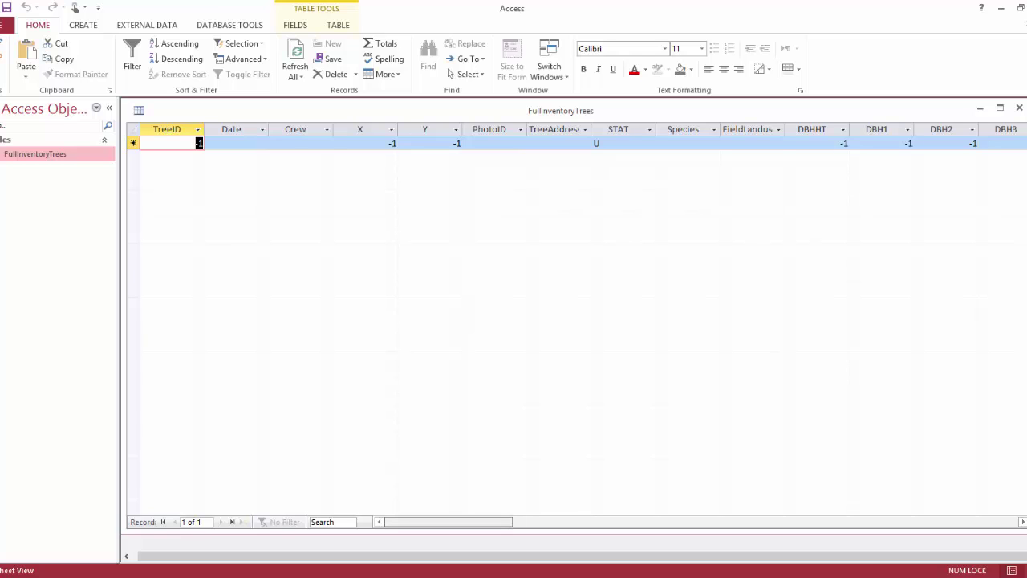
scroll(574, 321, right, 3)
scroll(573, 321, right, 9)
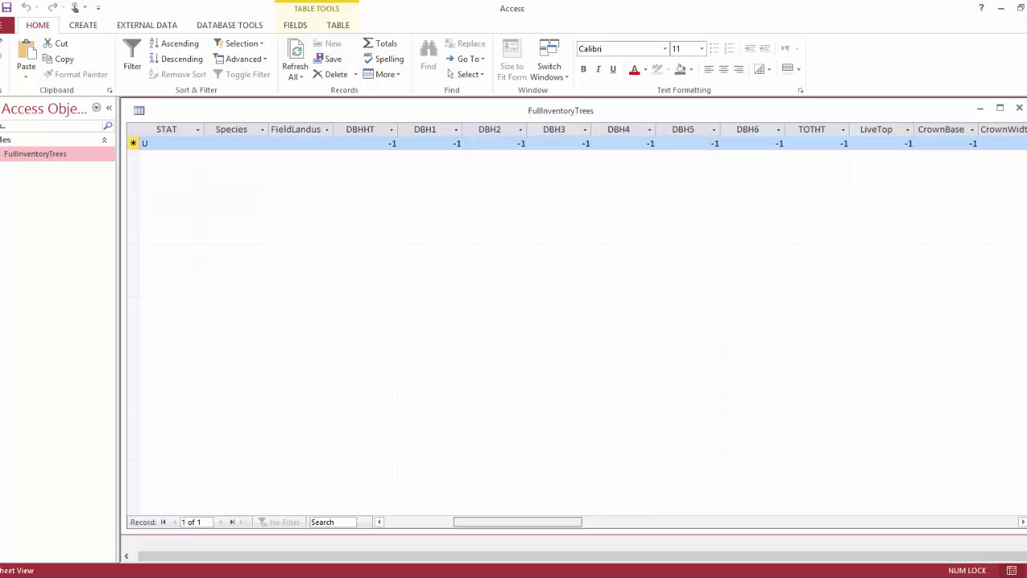
scroll(574, 321, right, 2)
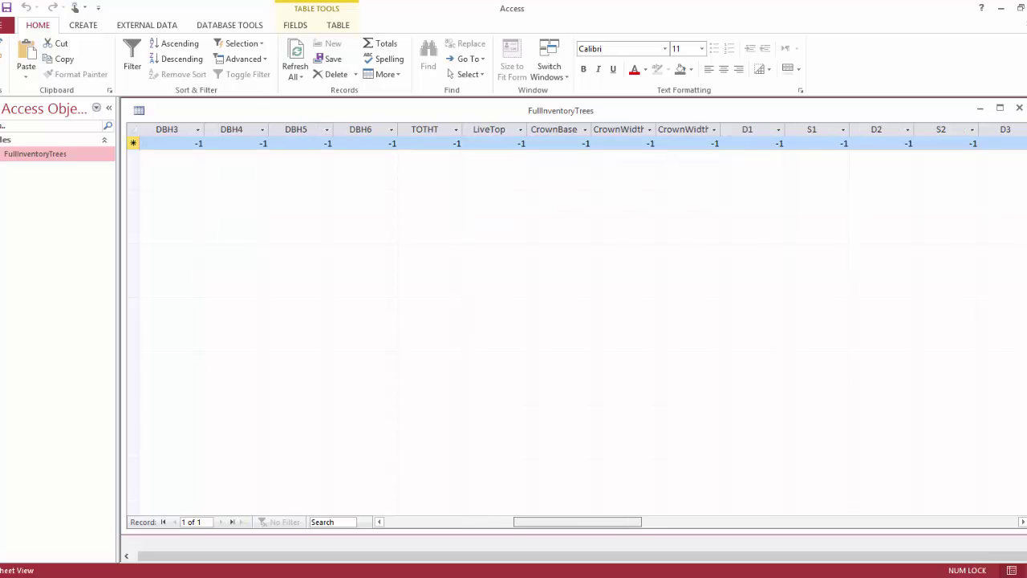
scroll(574, 321, left, 4)
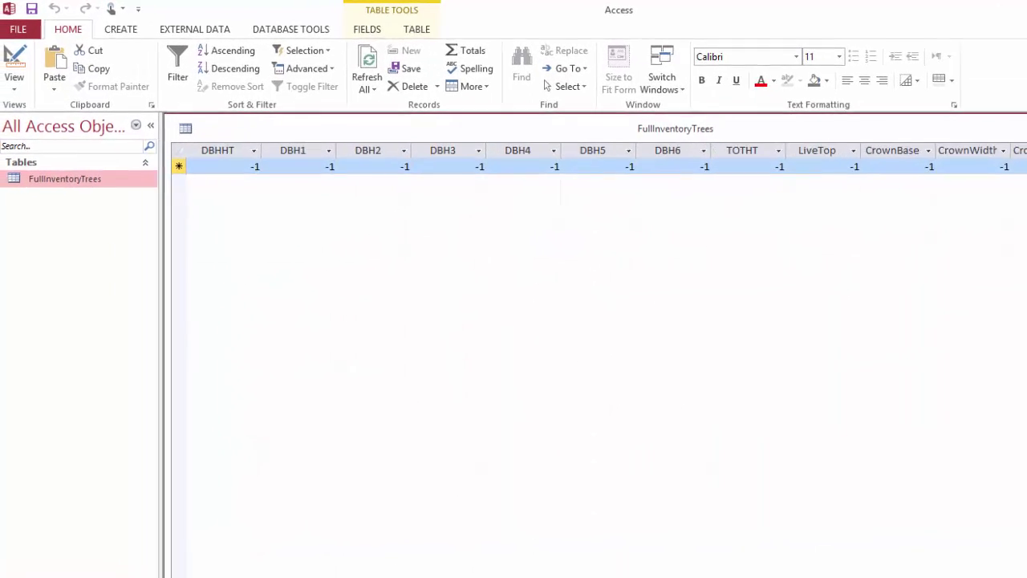
key(Home)
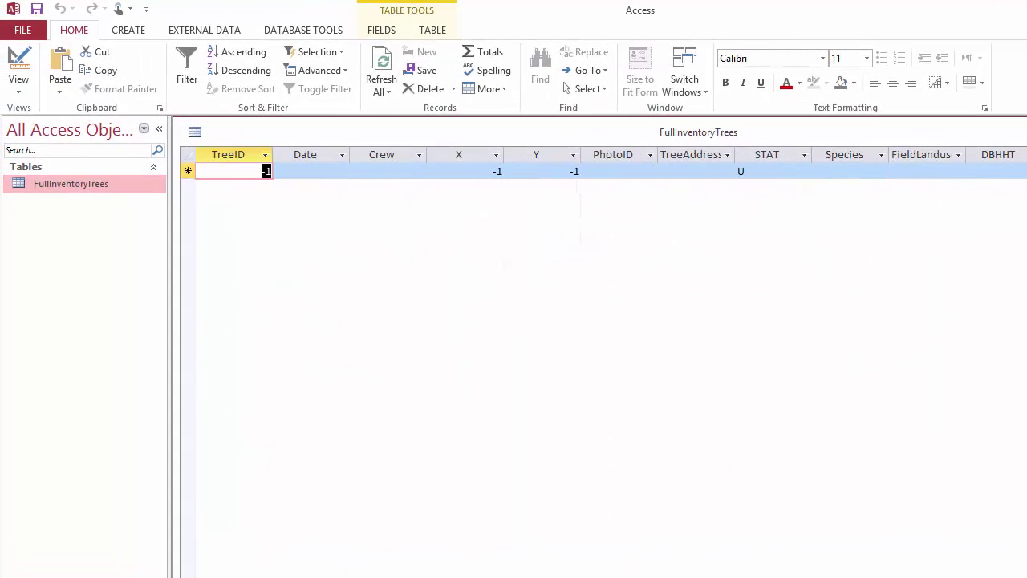
click(19, 84)
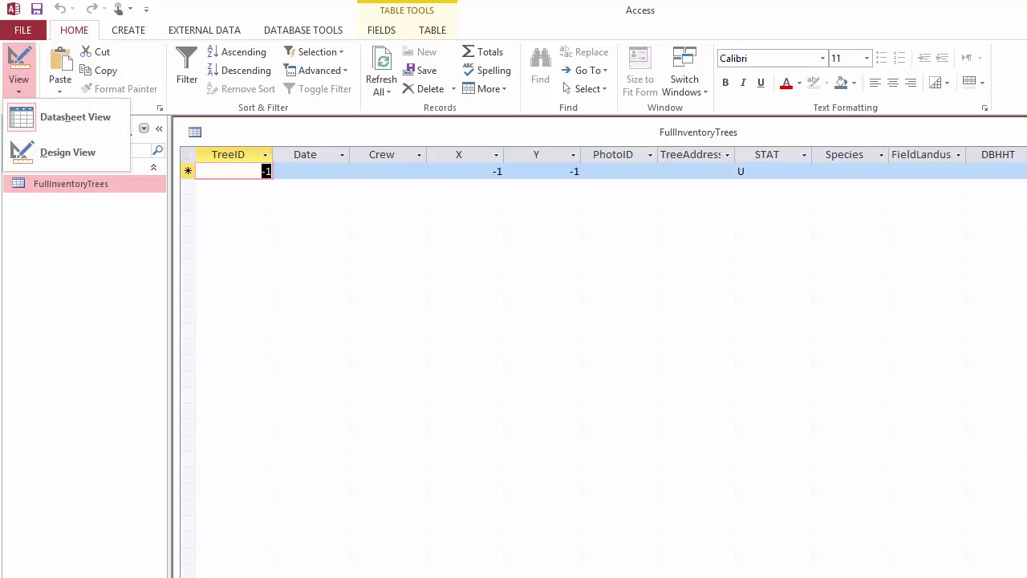
click(67, 152)
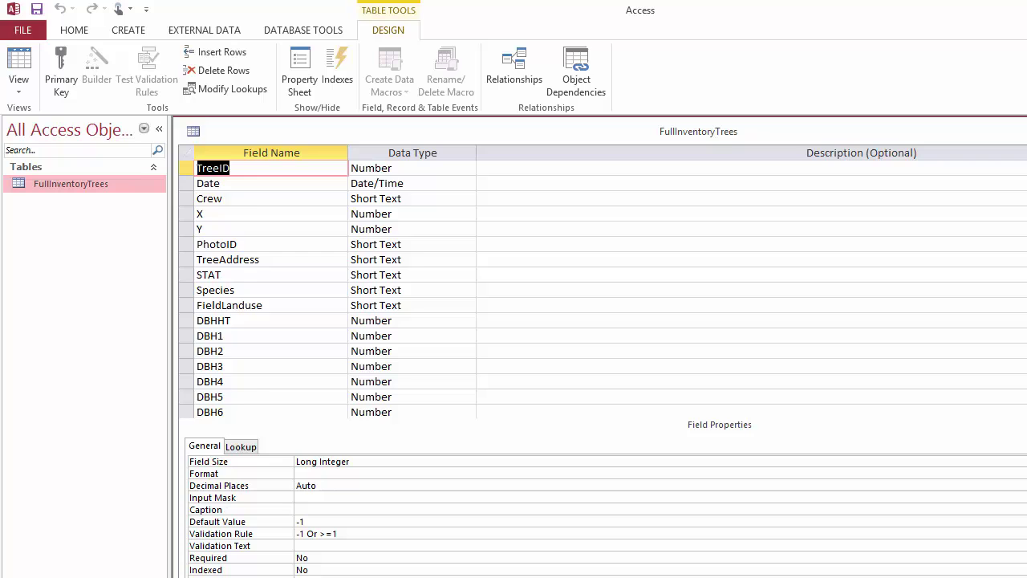
scroll(602, 288, down, 8)
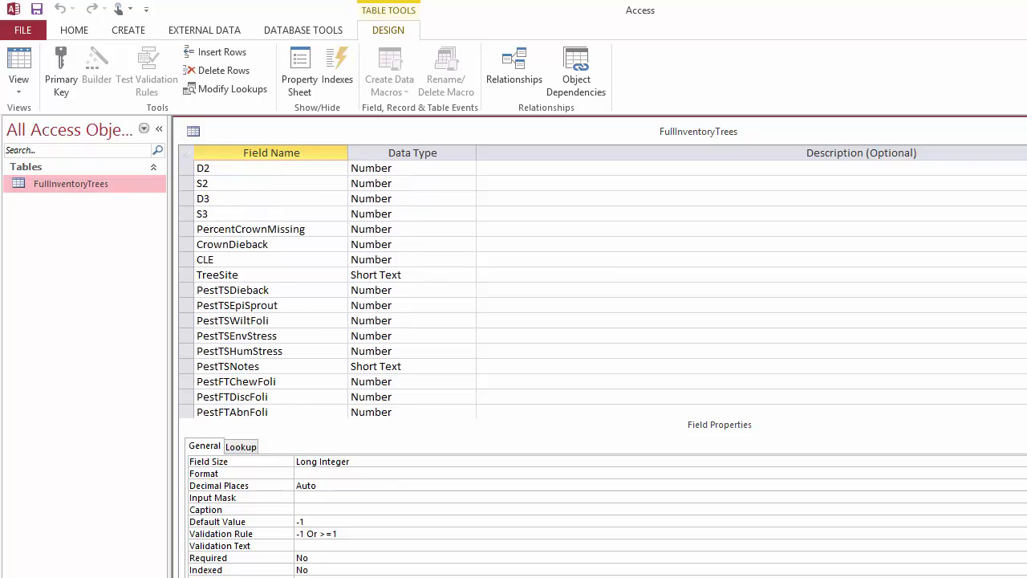
scroll(601, 289, down, 1)
scroll(602, 289, down, 1)
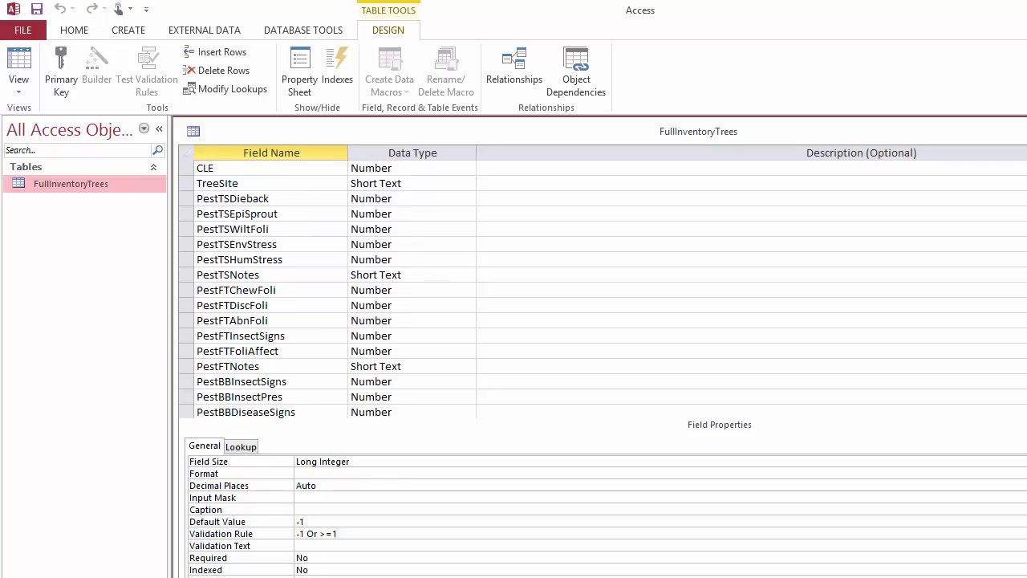
scroll(601, 289, down, 1)
scroll(601, 288, up, 9)
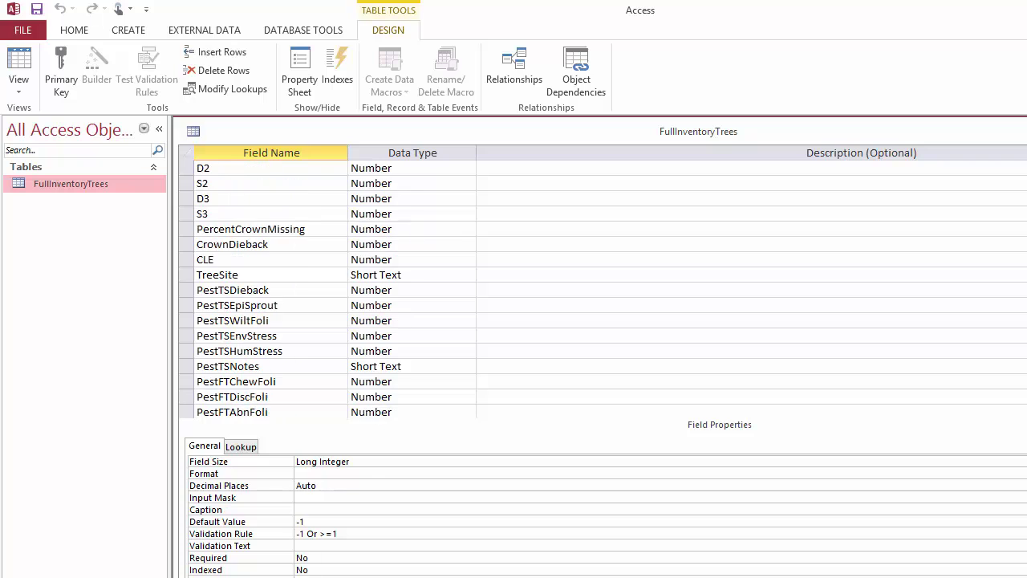
scroll(602, 289, up, 3)
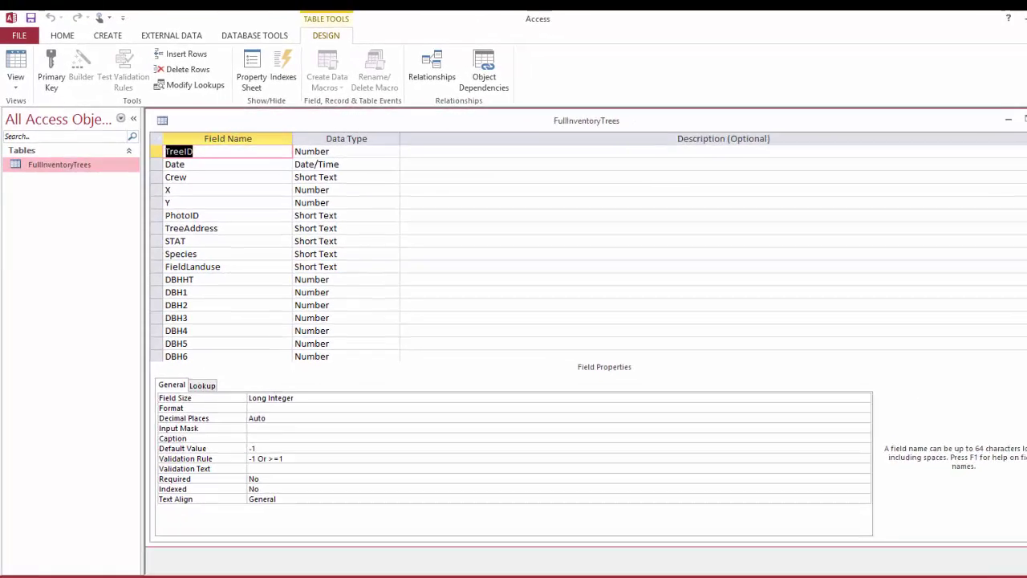
key(ctrl+period)
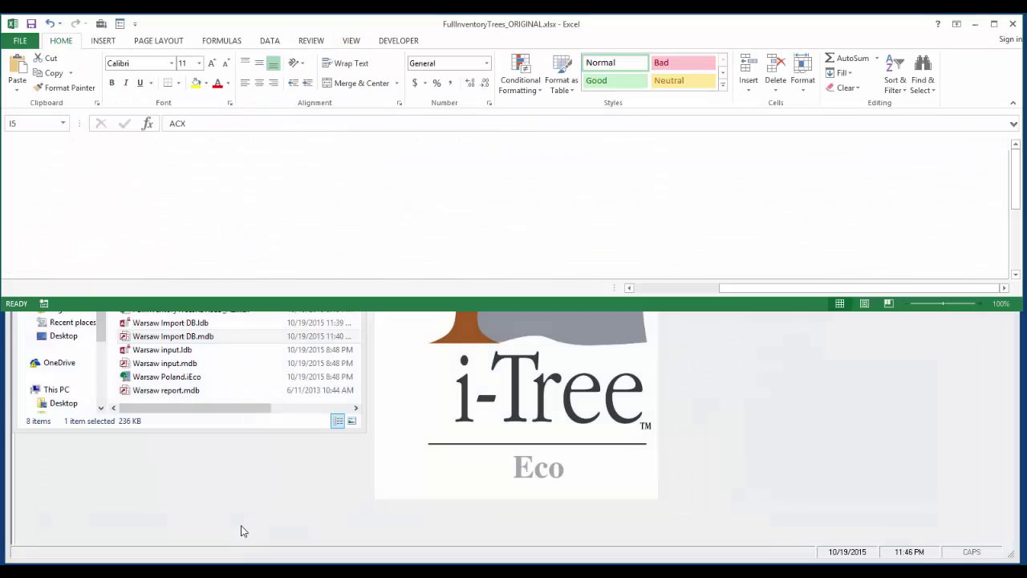
Step: Reveal the FullInventoryTrees_ORIGINAL.xlsx workbook and scroll through its tree records
click(979, 20)
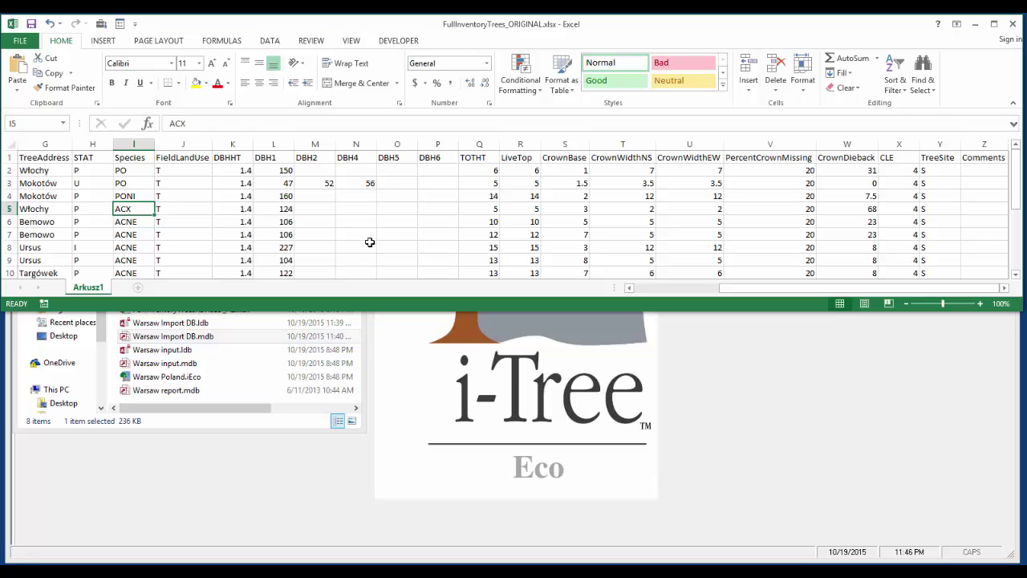
scroll(369, 242, down, 1)
scroll(370, 242, up, 1)
scroll(310, 265, down, 1)
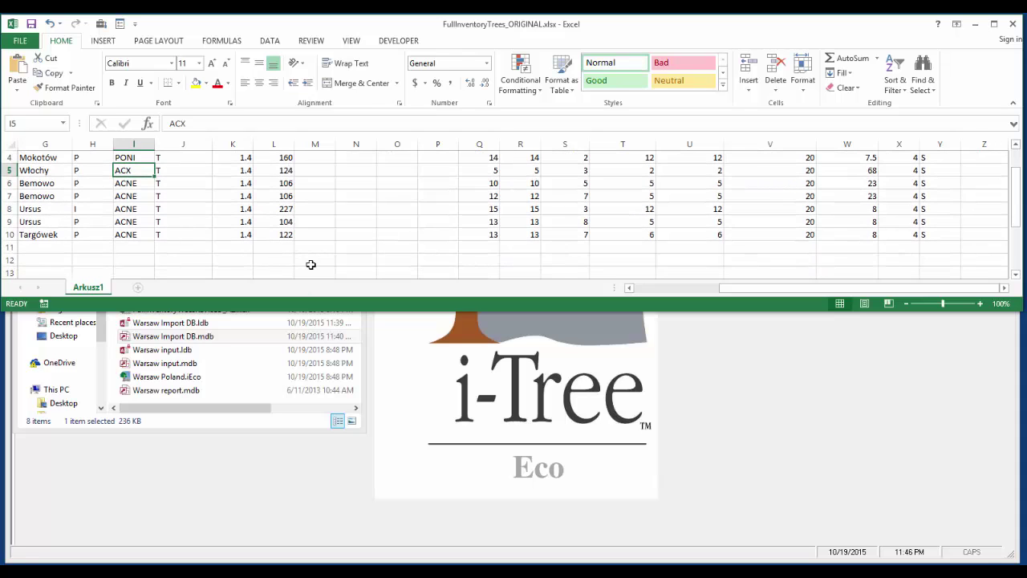
scroll(311, 265, up, 1)
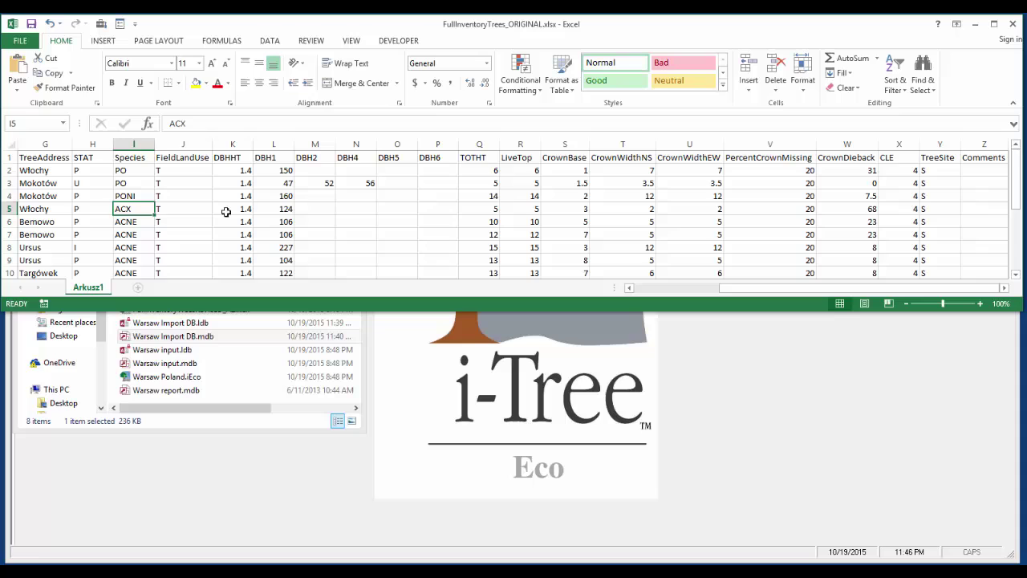
scroll(261, 219, down, 1)
scroll(264, 220, up, 1)
Step: Compare the header row with the Access table's fields, then show FullInventoryTreesREVISED_AZ.xlsx below
click(6, 158)
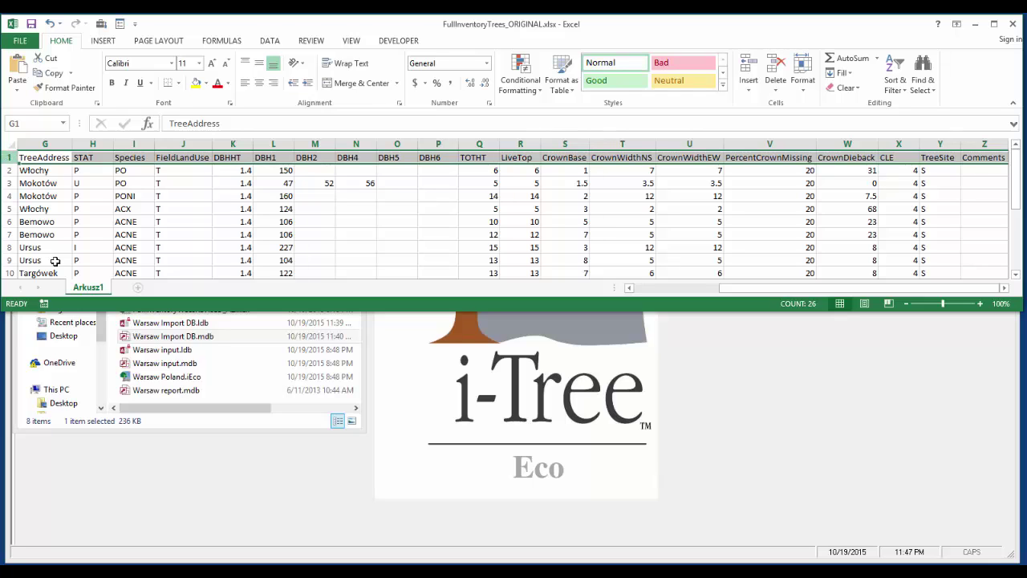
click(324, 535)
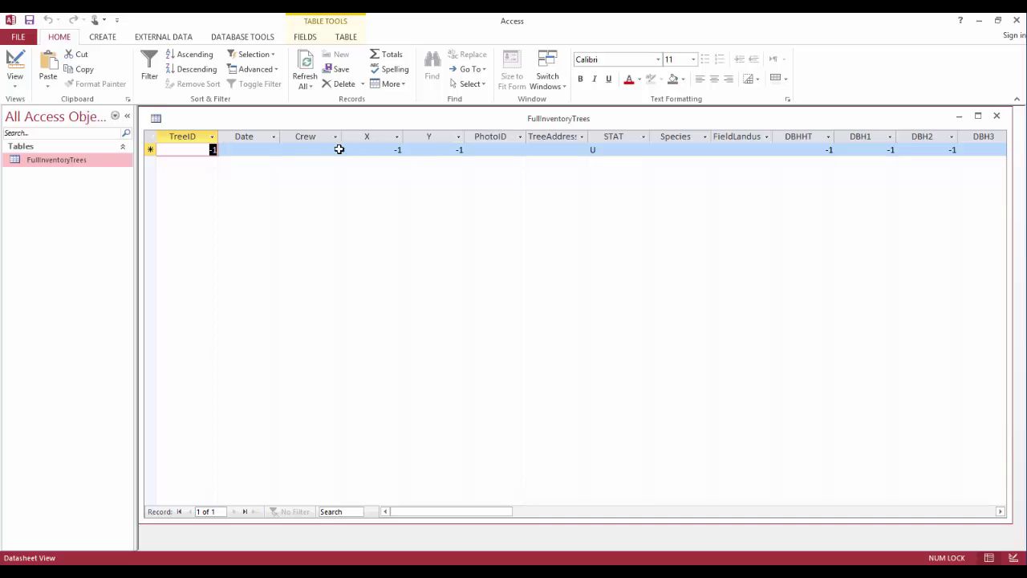
click(979, 20)
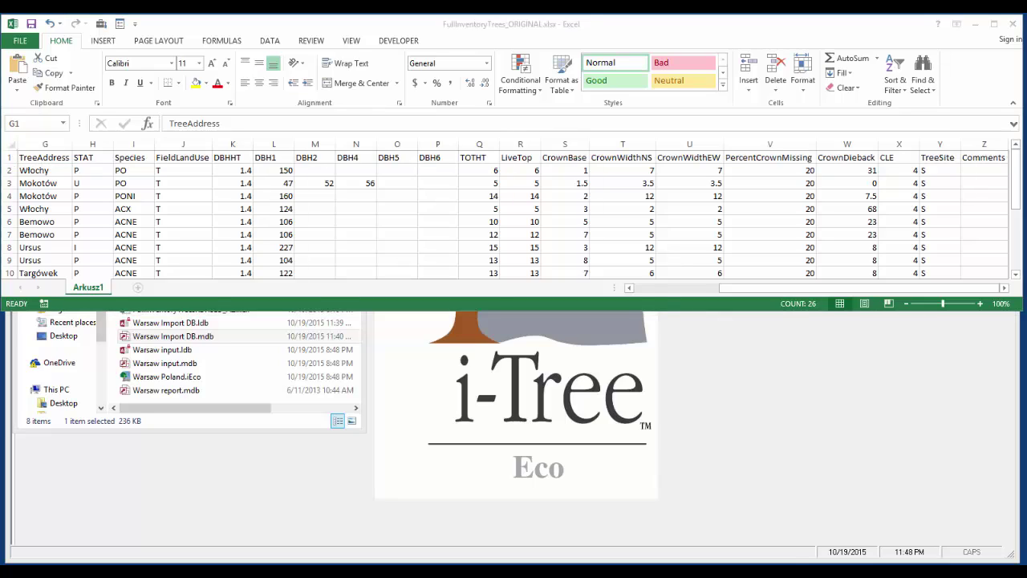
mouse_move(200, 553)
click(273, 529)
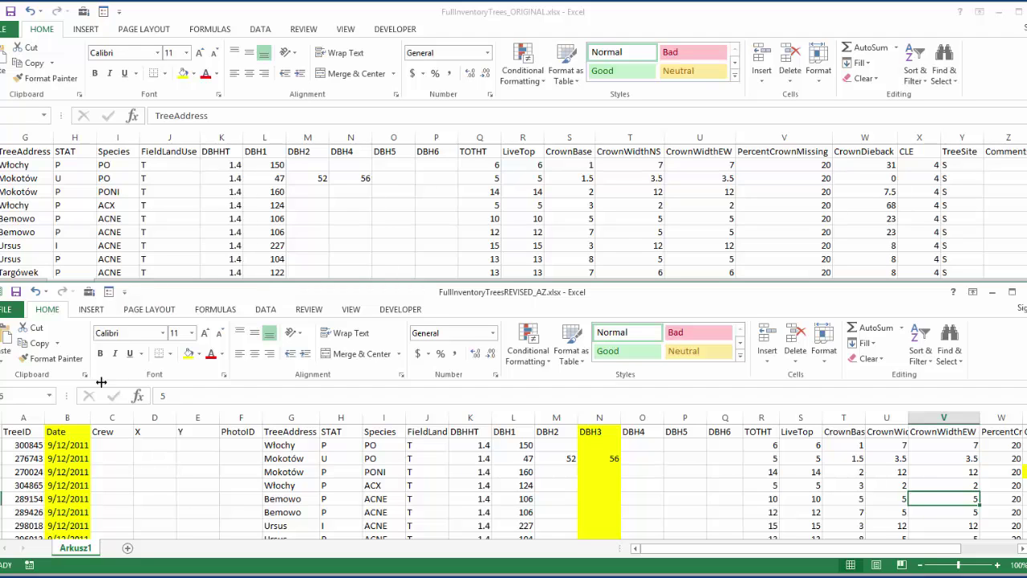
click(370, 16)
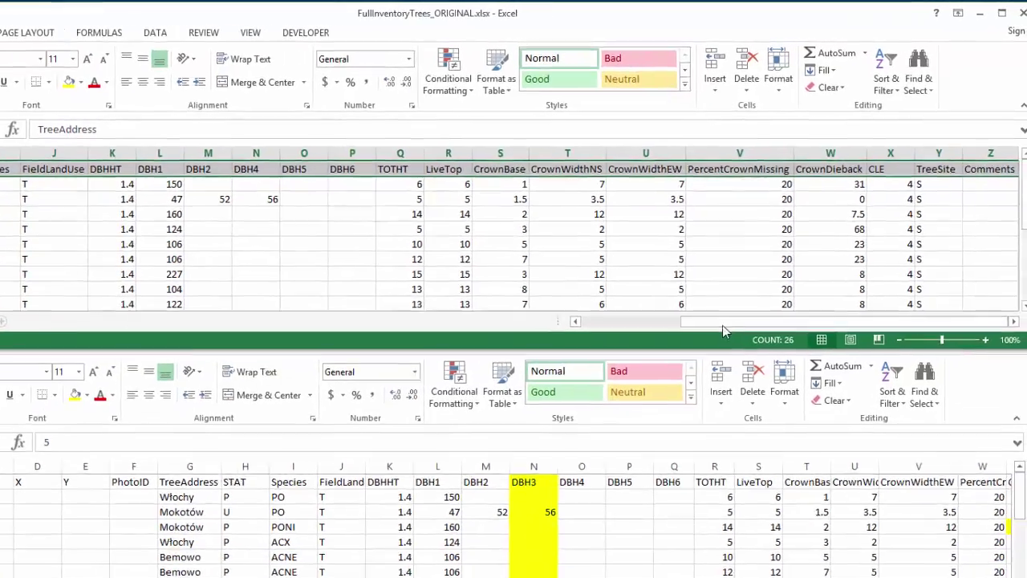
drag(724, 289, 718, 291)
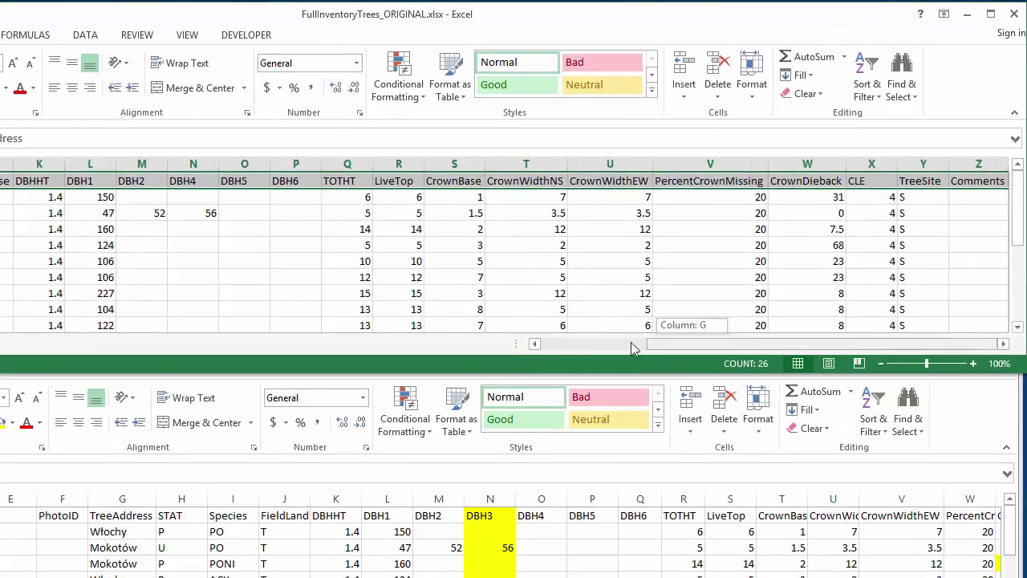
drag(634, 347, 570, 352)
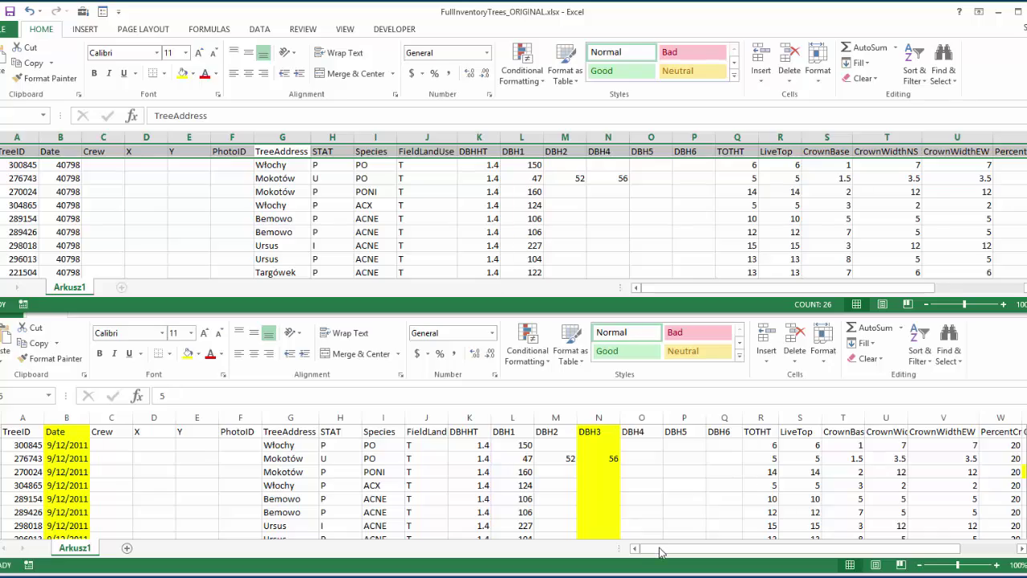
drag(659, 552, 718, 551)
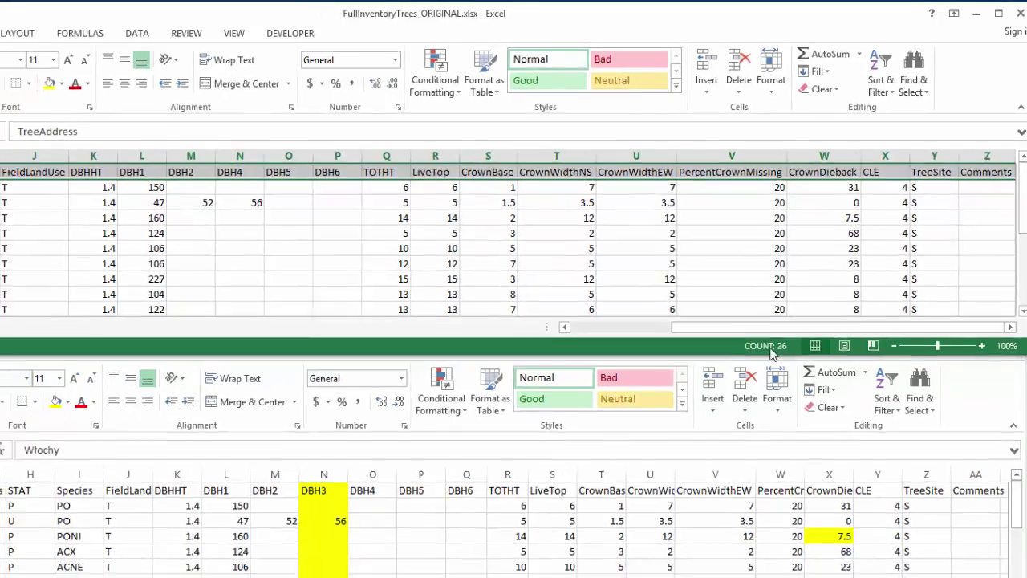
click(833, 565)
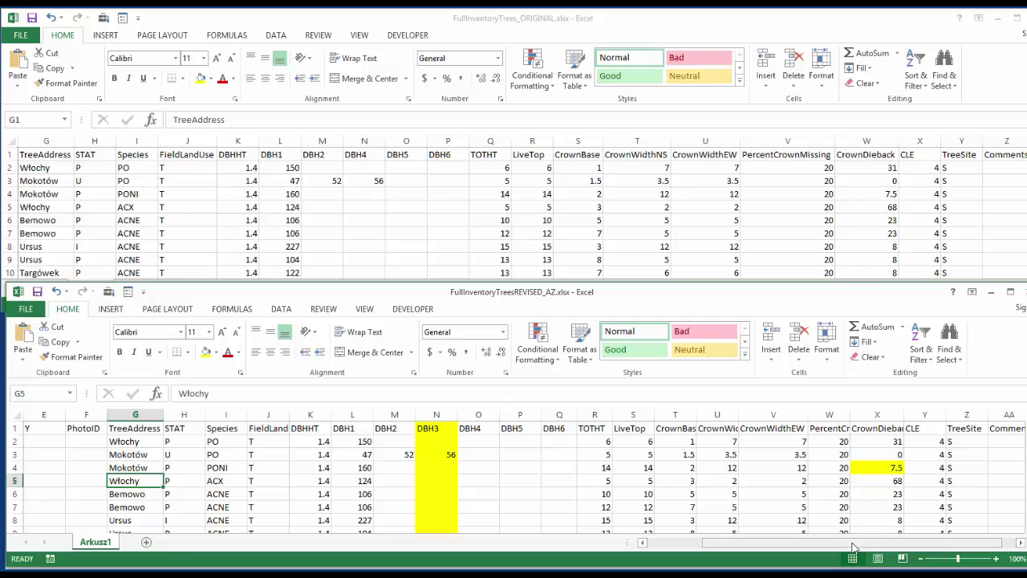
drag(853, 548, 788, 565)
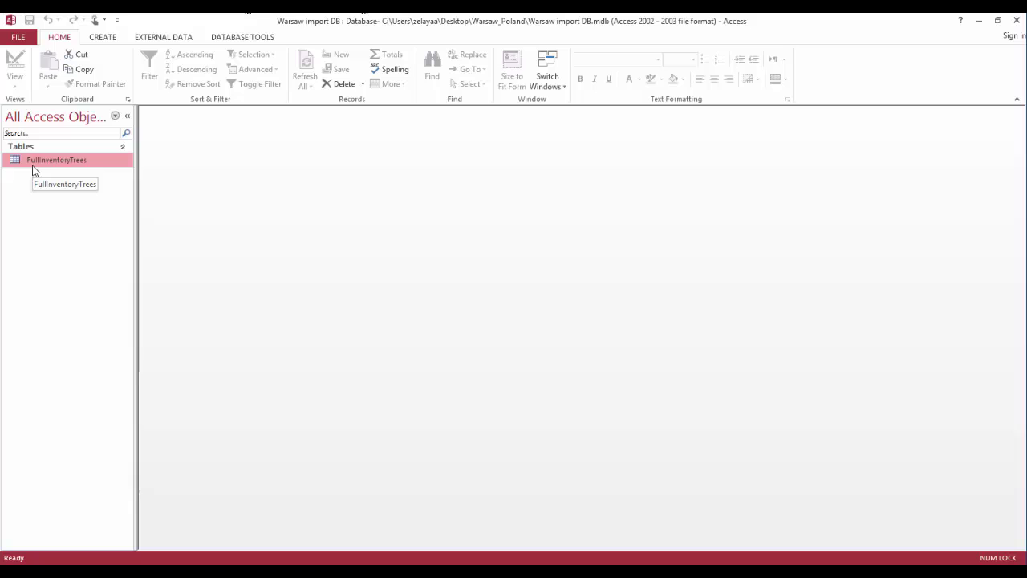
Step: Set up an Excel import appending FullInventoryTrees_ORIGINAL.xlsx from Warsaw_Poland to FullInventoryTrees
click(148, 38)
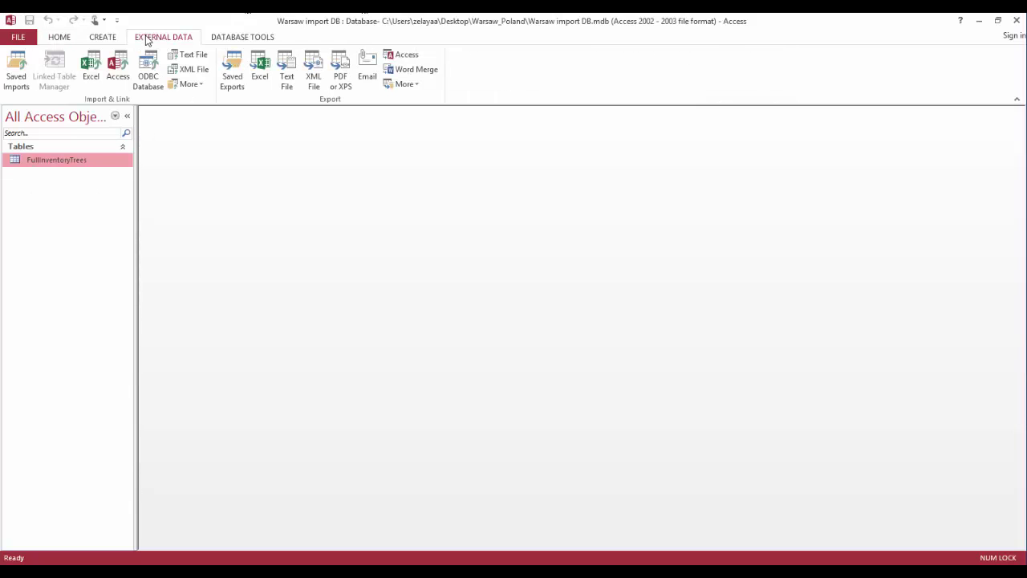
click(94, 74)
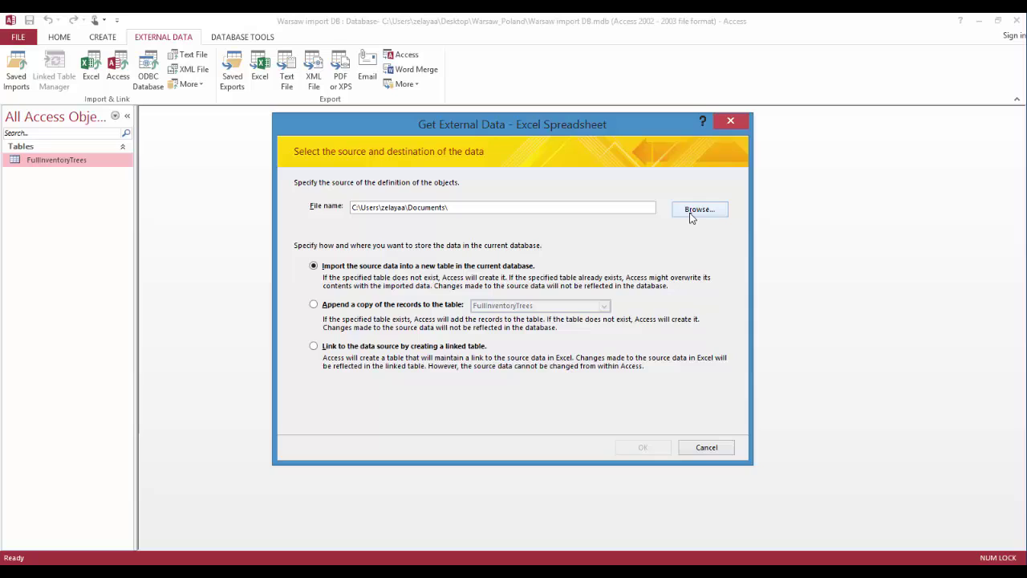
click(313, 305)
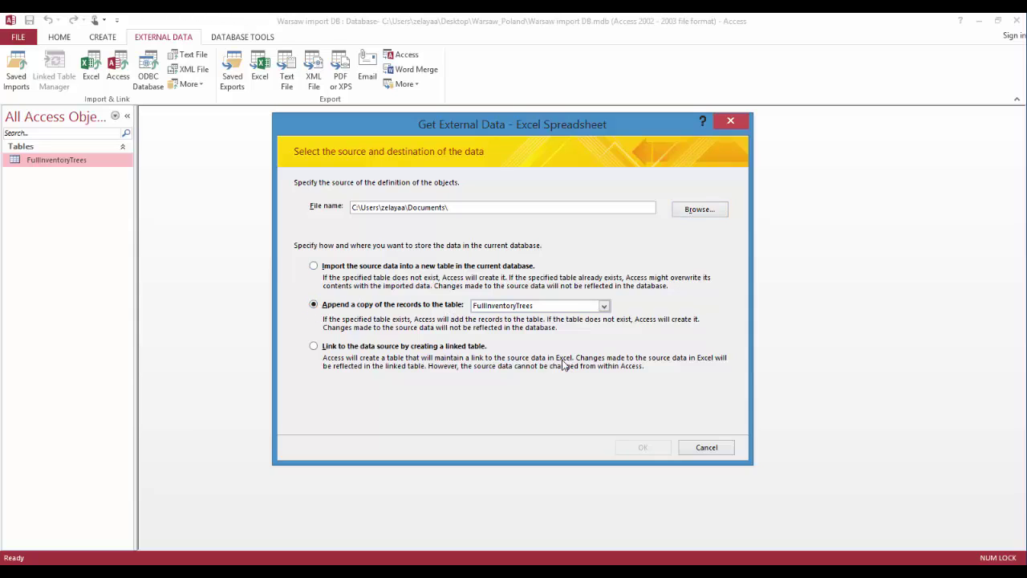
click(695, 211)
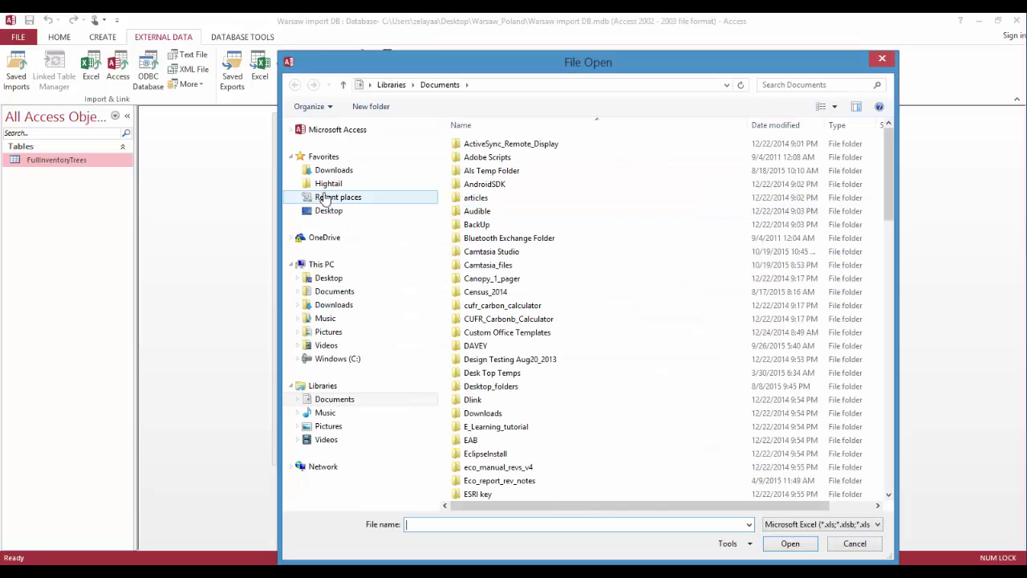
click(345, 197)
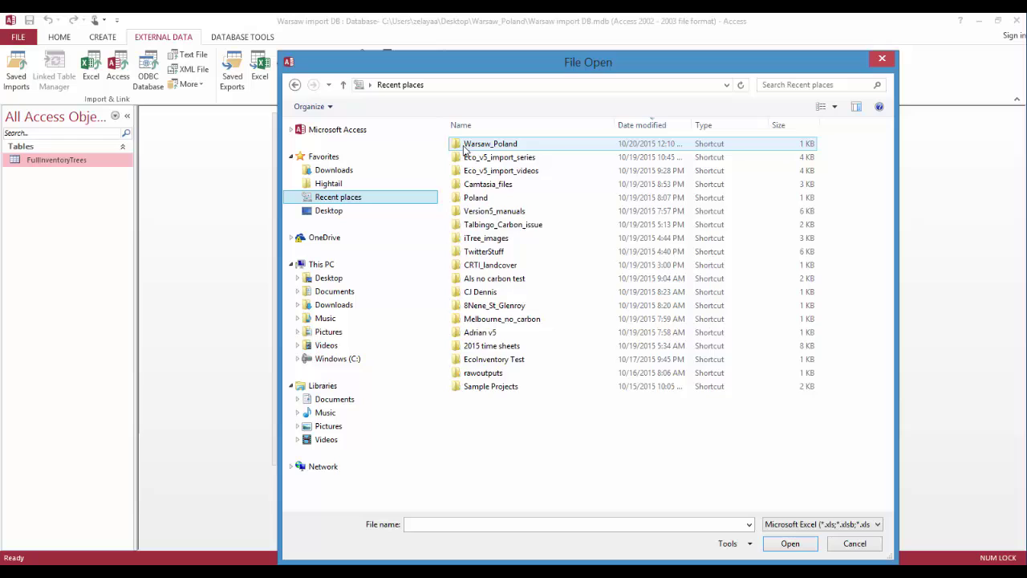
double_click(466, 145)
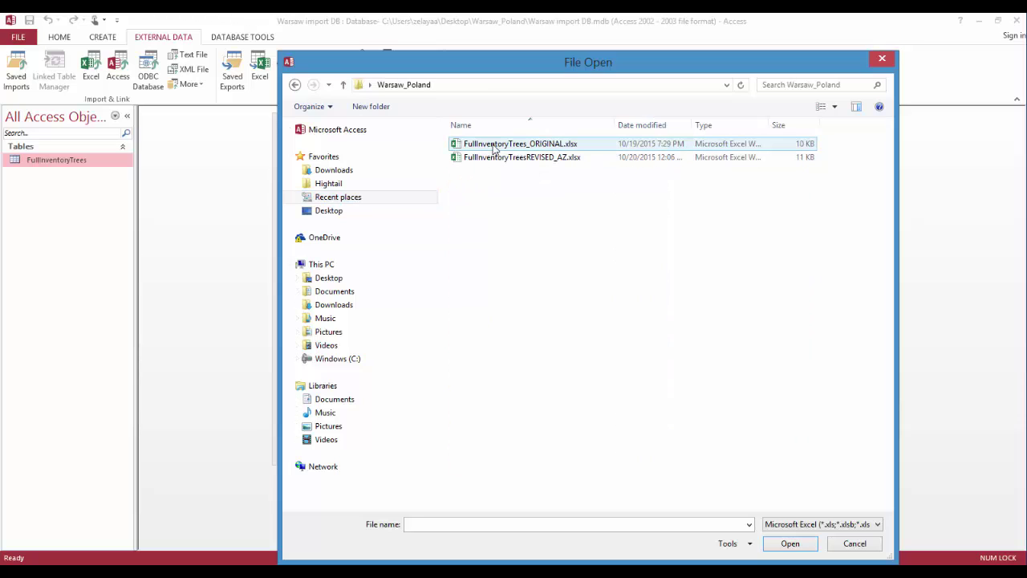
click(493, 147)
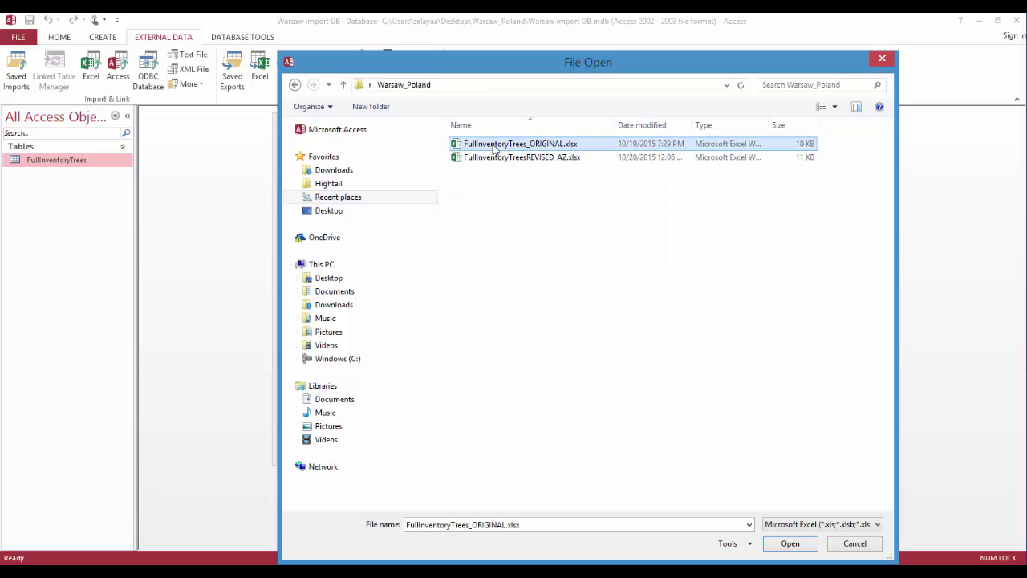
click(788, 544)
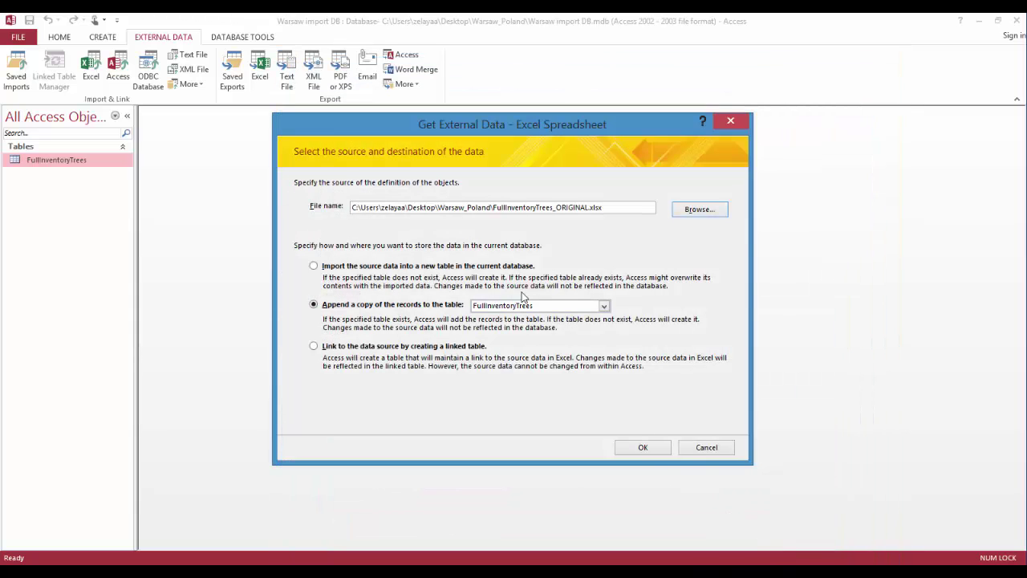
Step: Run the Import Spreadsheet Wizard to completion without saving the import steps
click(641, 448)
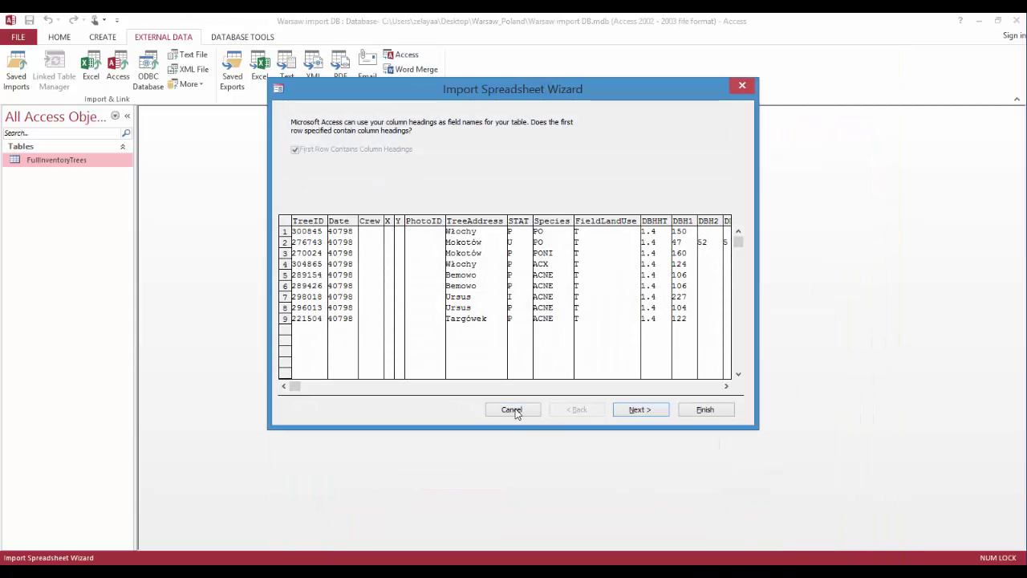
click(725, 386)
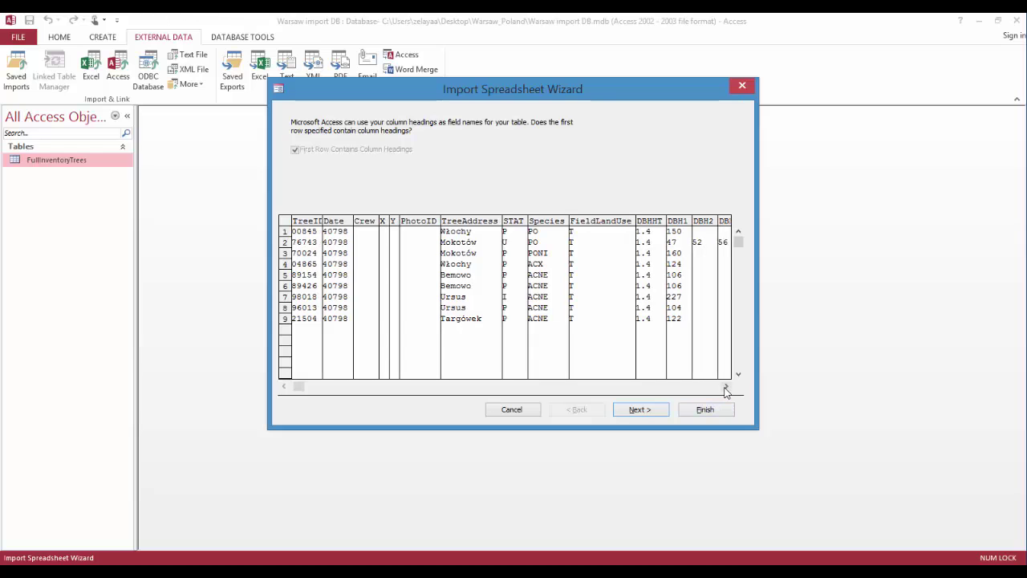
click(725, 386)
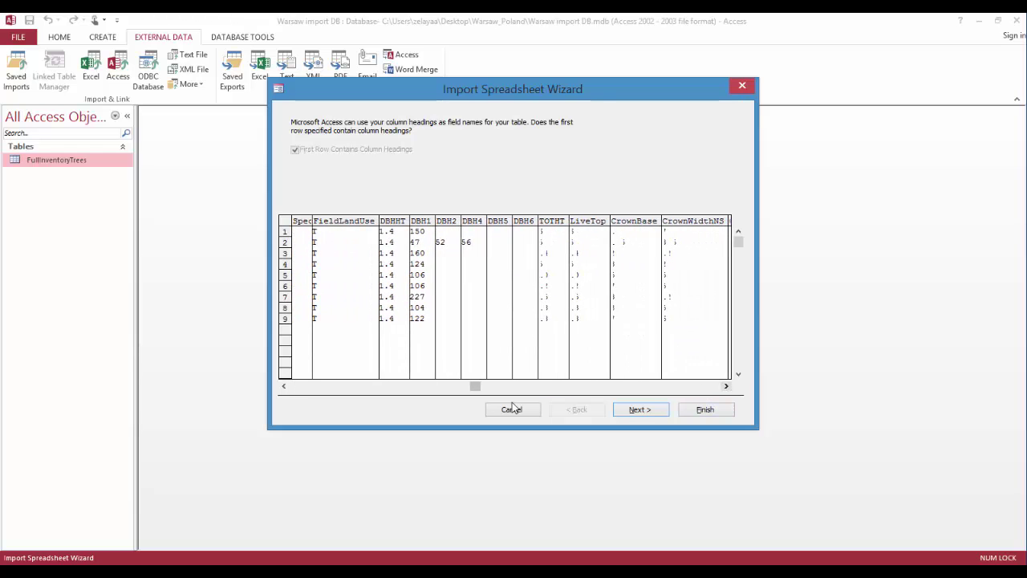
drag(478, 386, 510, 386)
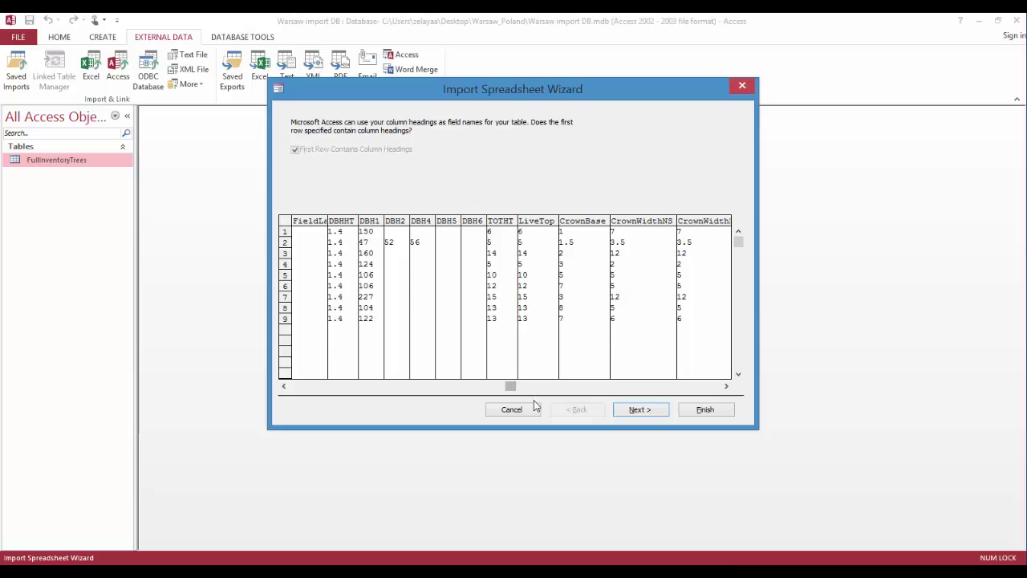
click(644, 410)
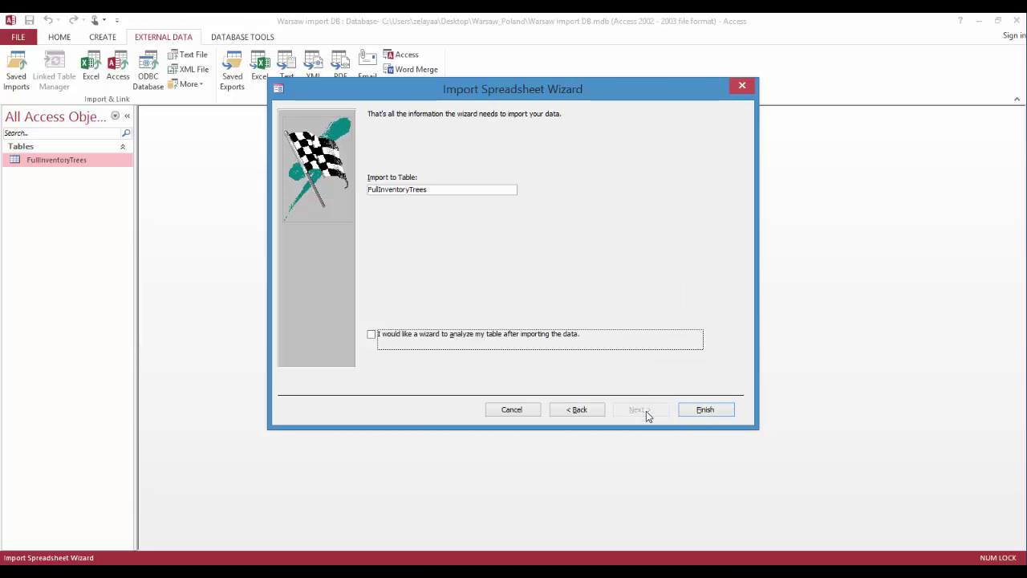
click(706, 411)
click(717, 464)
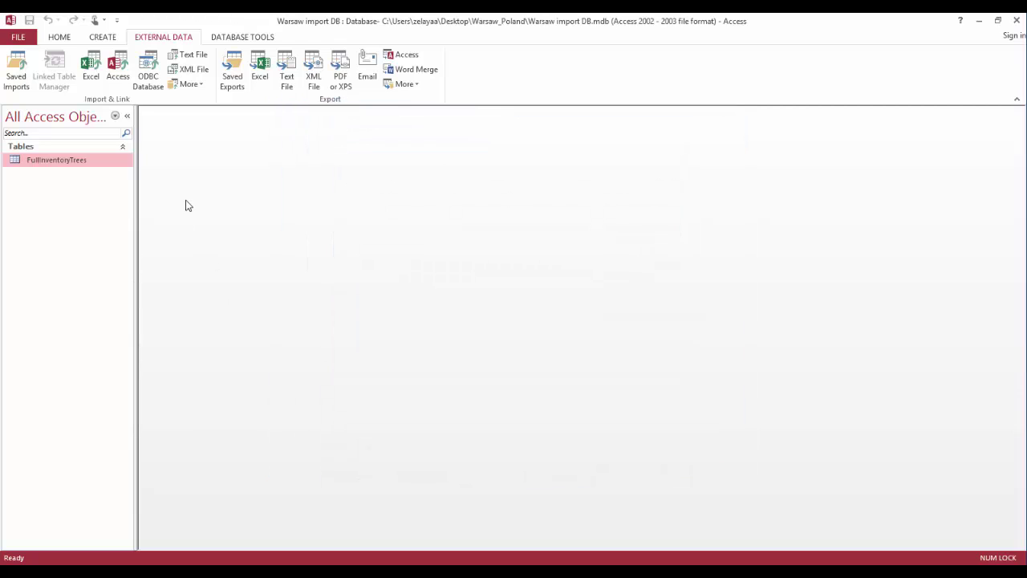
Step: Review the nine imported tree records in the FullInventoryTrees datasheet, then close Access
double_click(72, 164)
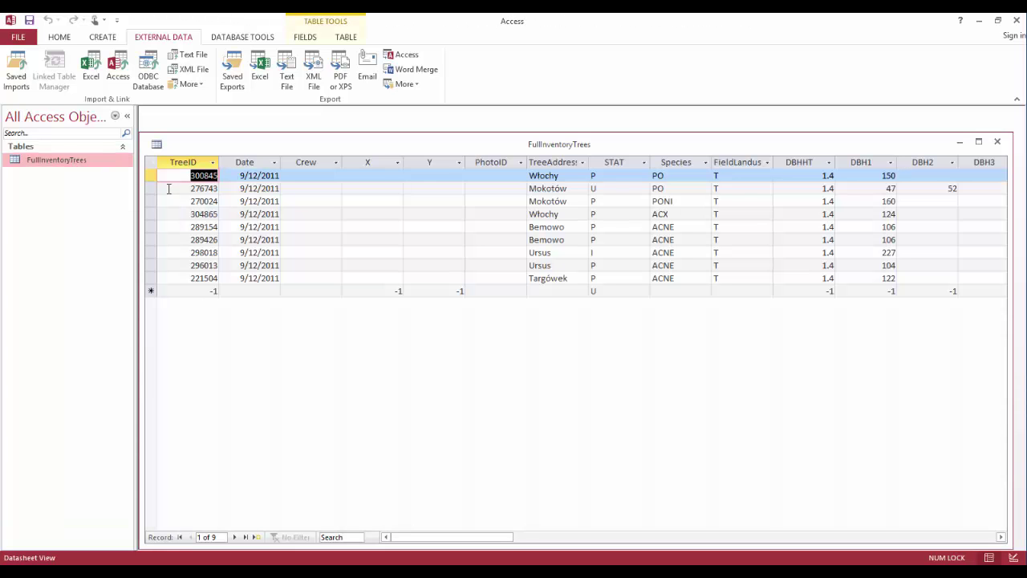
drag(394, 542, 576, 542)
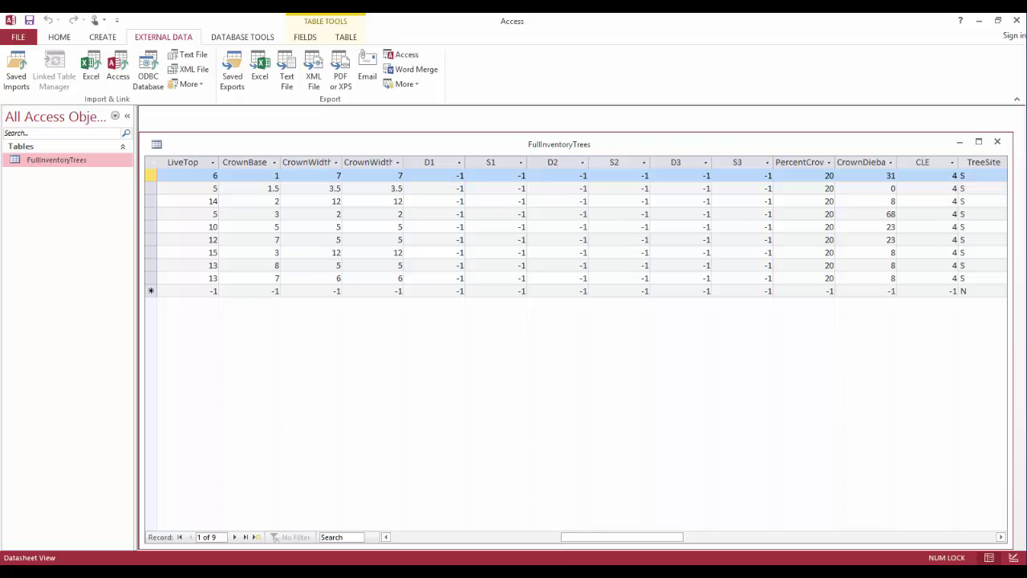
drag(634, 537, 401, 537)
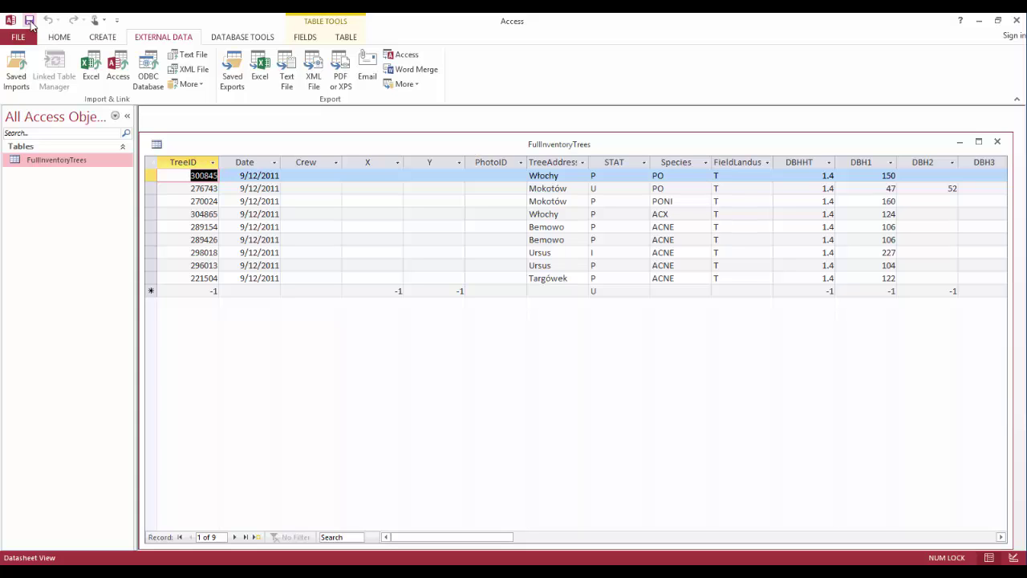
click(1016, 21)
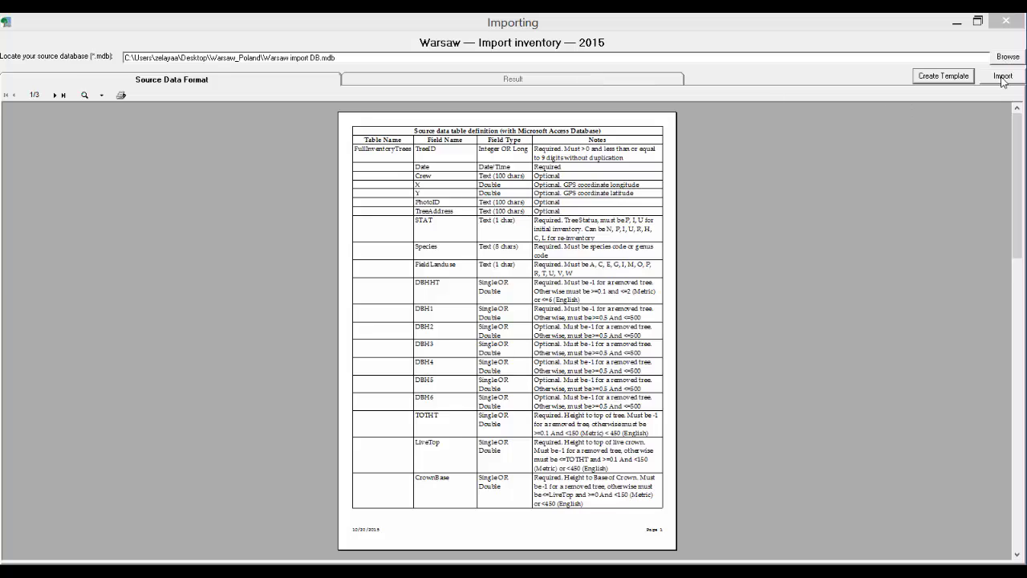
Step: Run the inventory import and read the invalid species code ACX error for tree 304865
click(1001, 78)
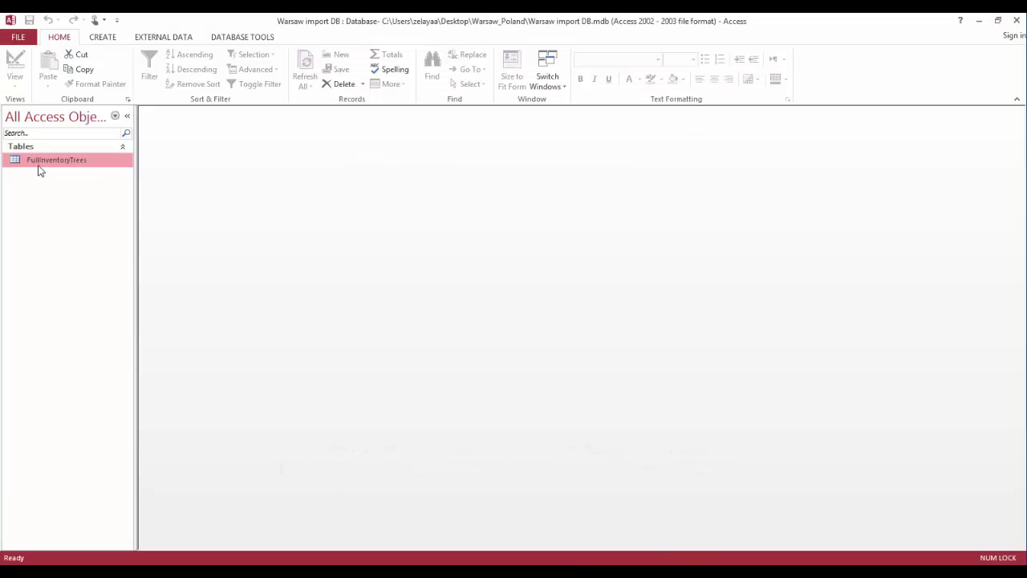
Step: Change tree 304865's species from ACX to AC in FullInventoryTrees, save, and close Access
double_click(43, 161)
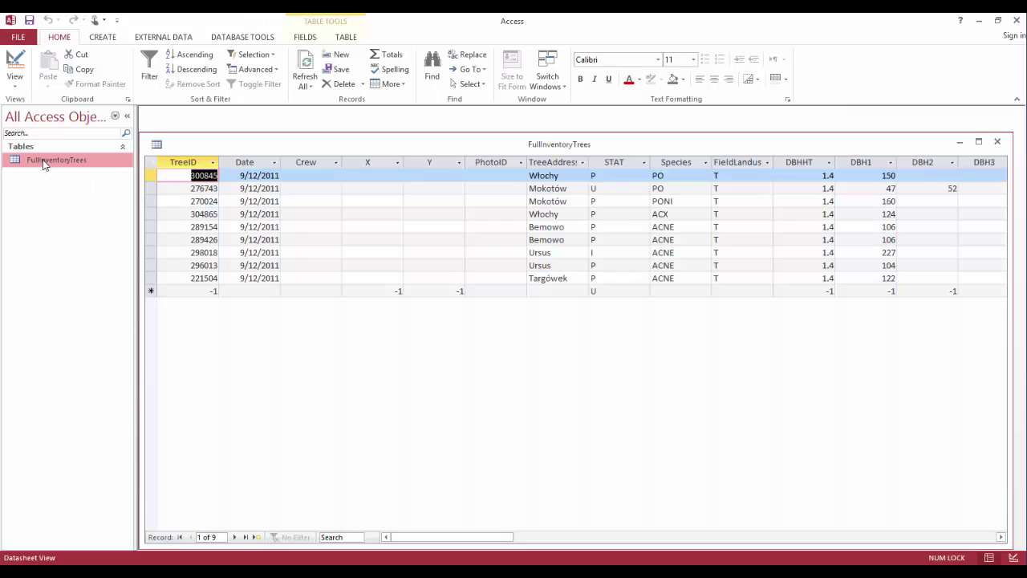
click(666, 215)
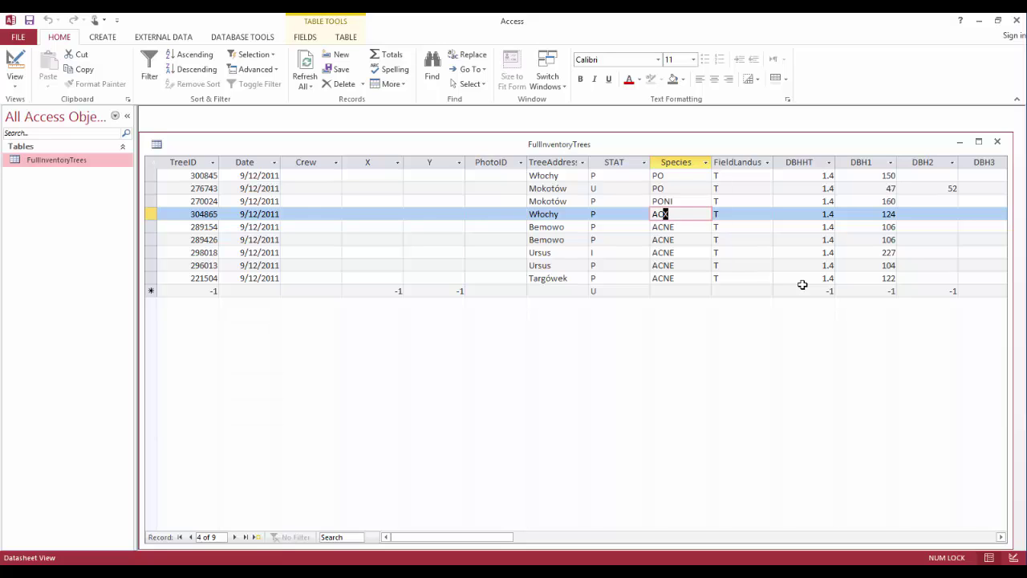
key(BackSpace)
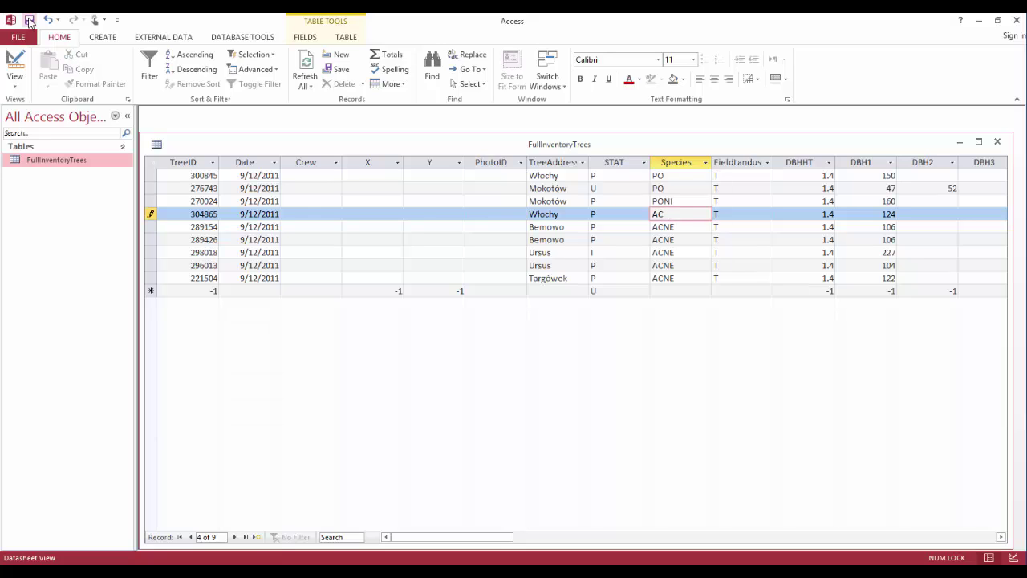
click(29, 20)
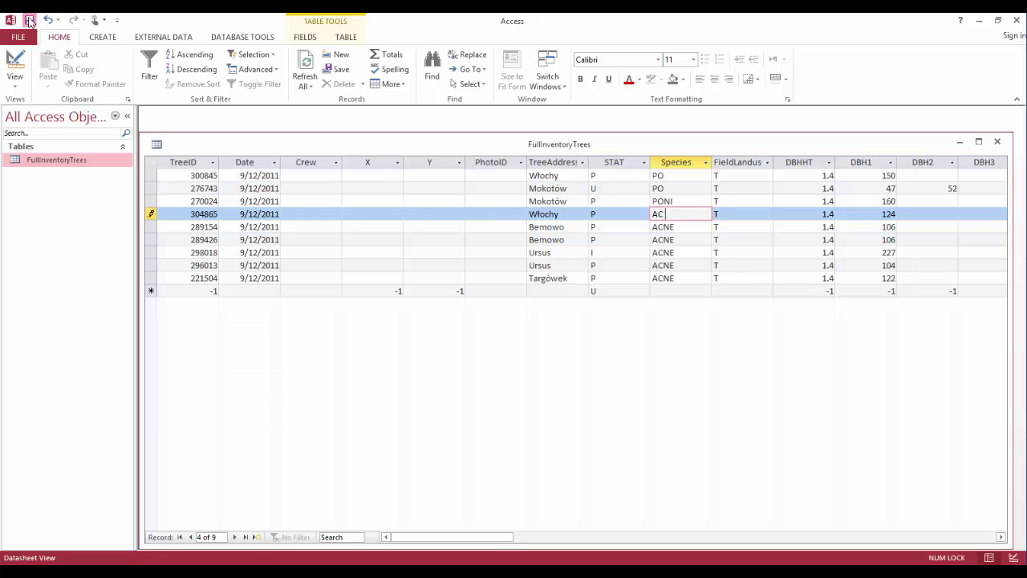
click(1017, 22)
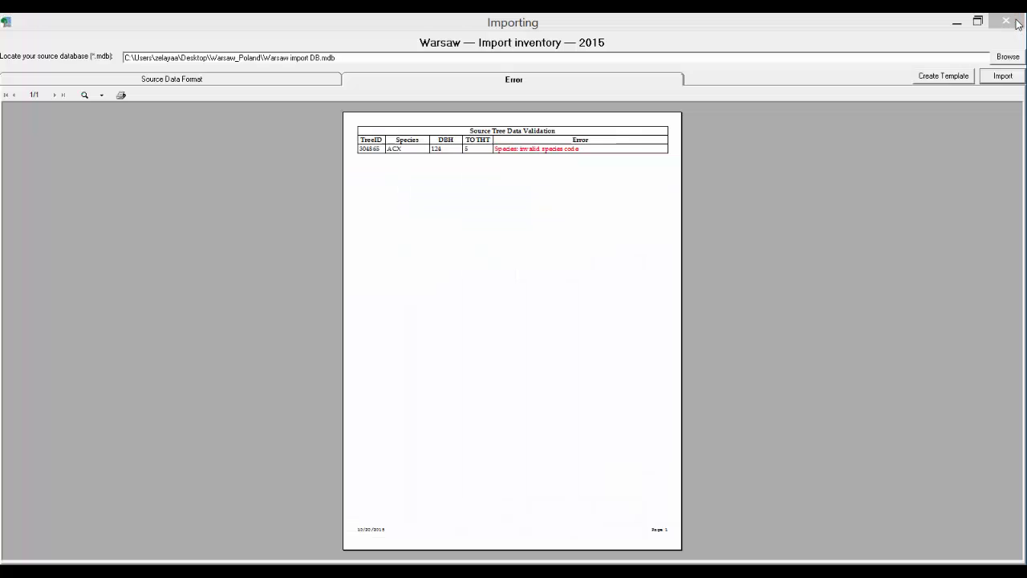
Step: Re-run the import, confirm 9 new trees were entered, and close the Importing window
click(225, 24)
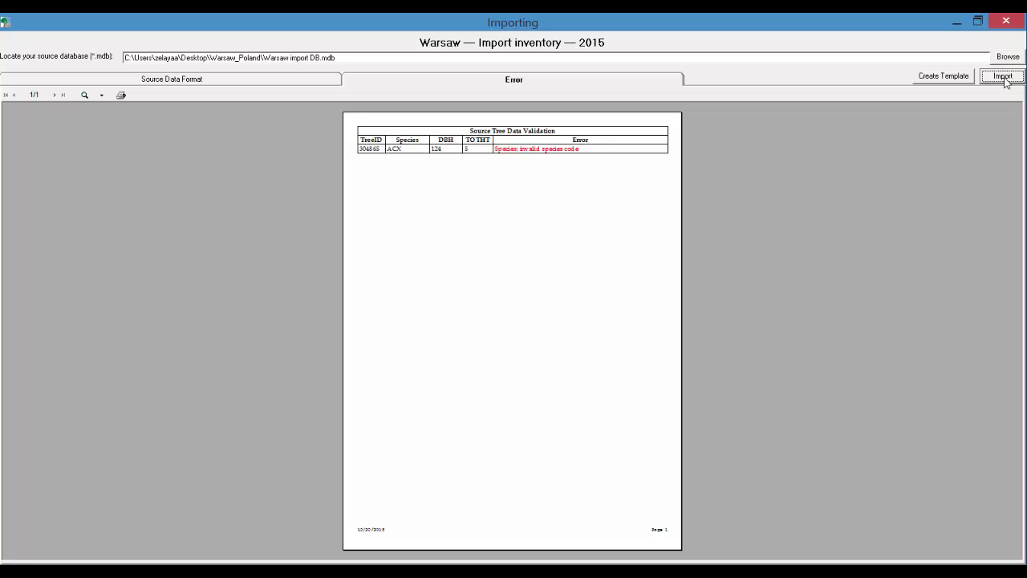
click(1003, 76)
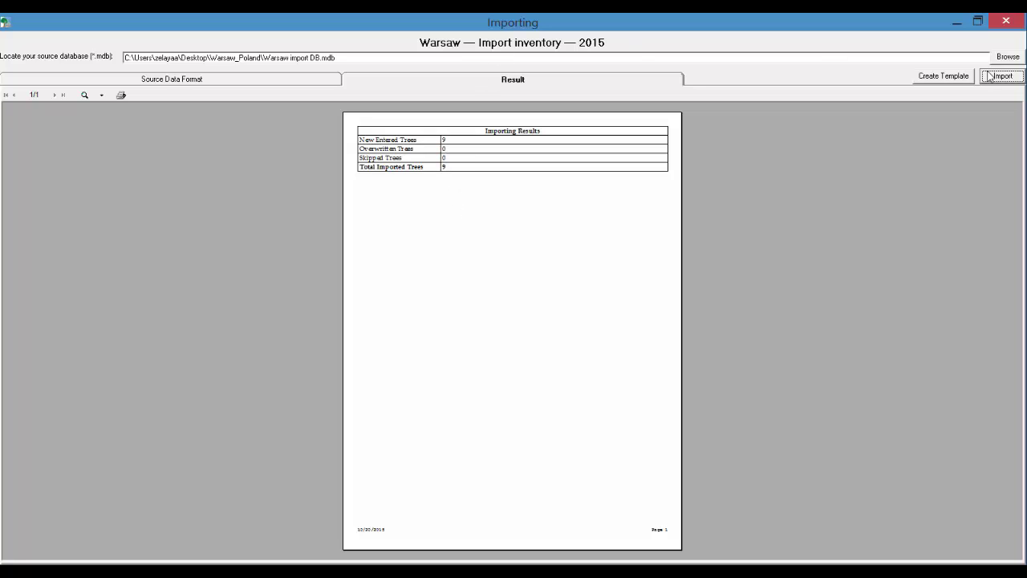
click(1002, 24)
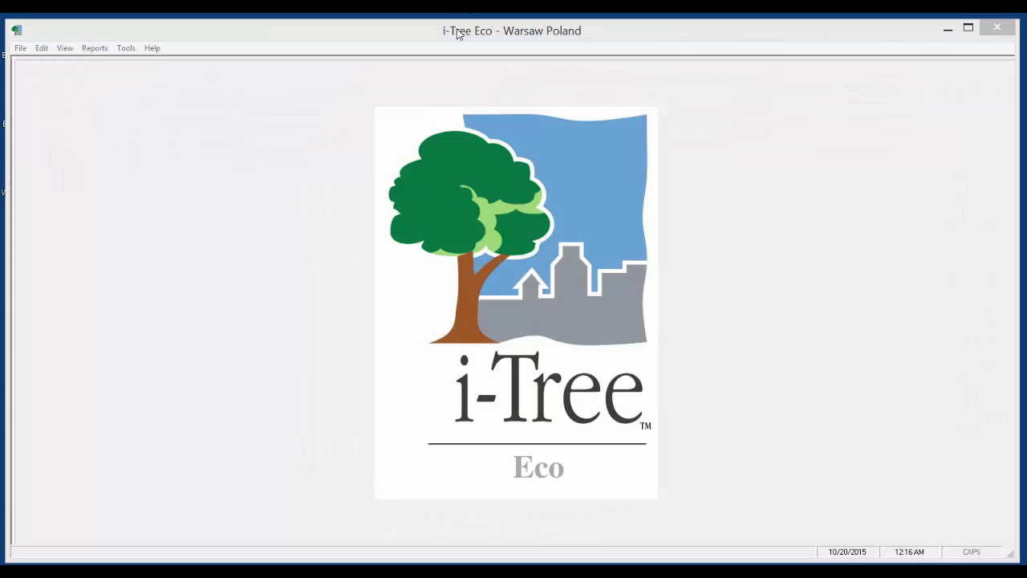
click(459, 34)
mouse_move(455, 34)
mouse_down()
mouse_move(460, 63)
mouse_move(459, 21)
mouse_move(397, 46)
mouse_move(452, 29)
mouse_up()
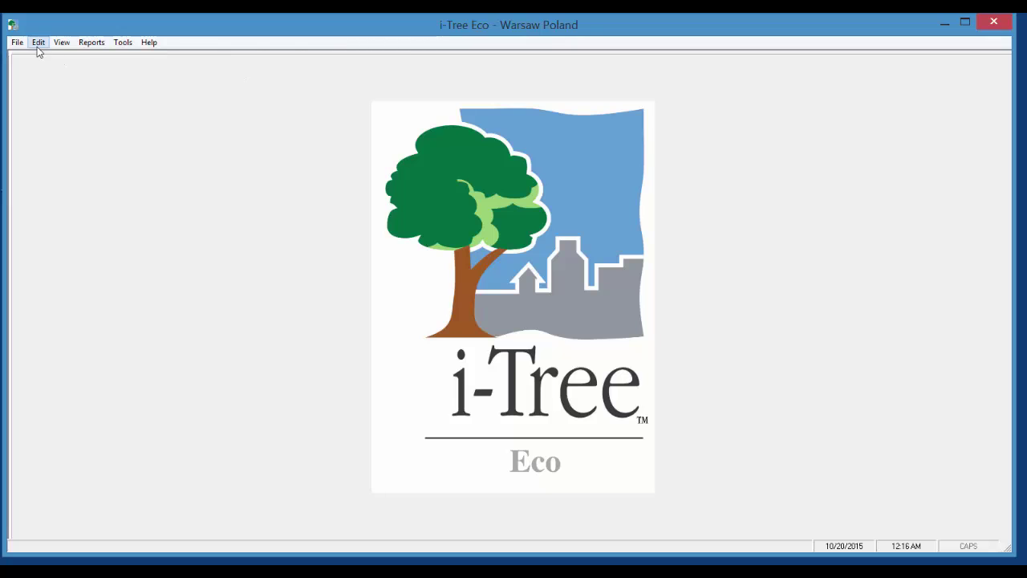
click(38, 45)
click(79, 57)
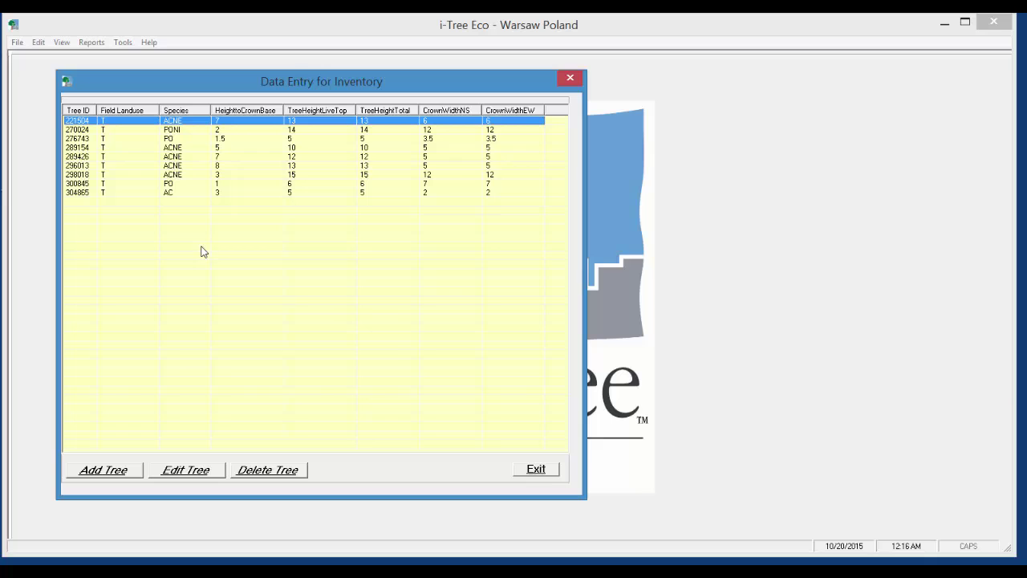
click(124, 130)
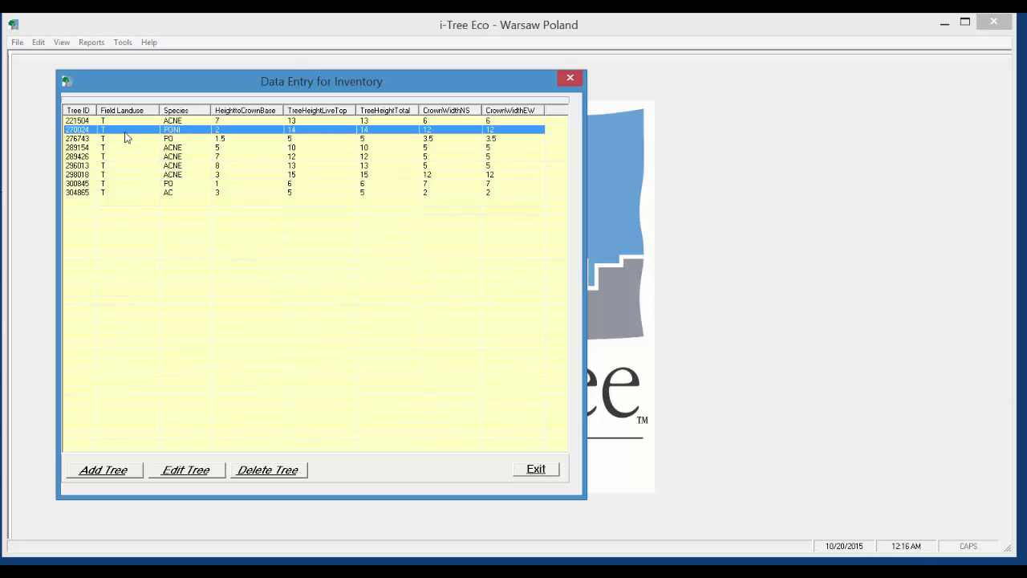
click(186, 471)
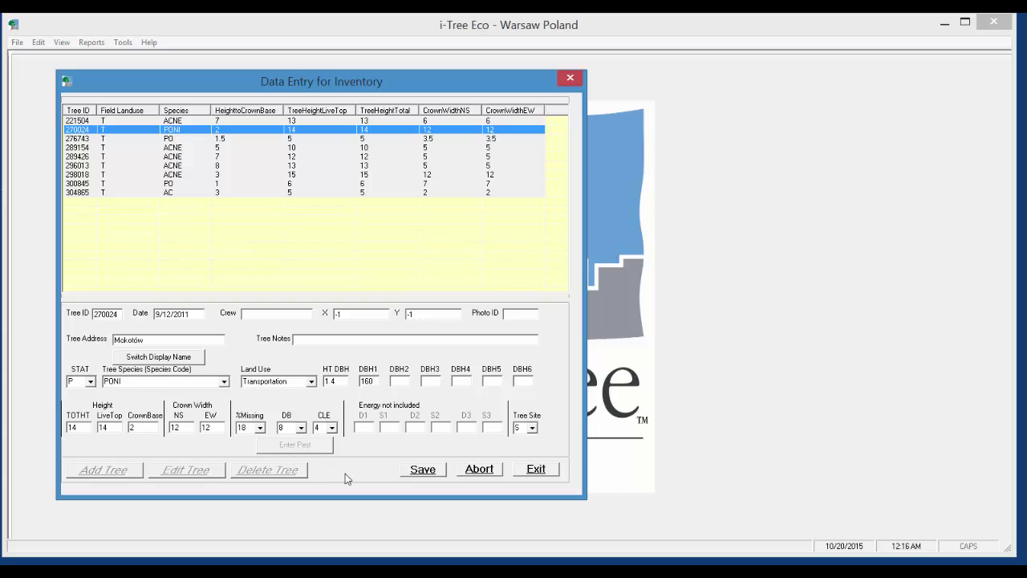
click(424, 469)
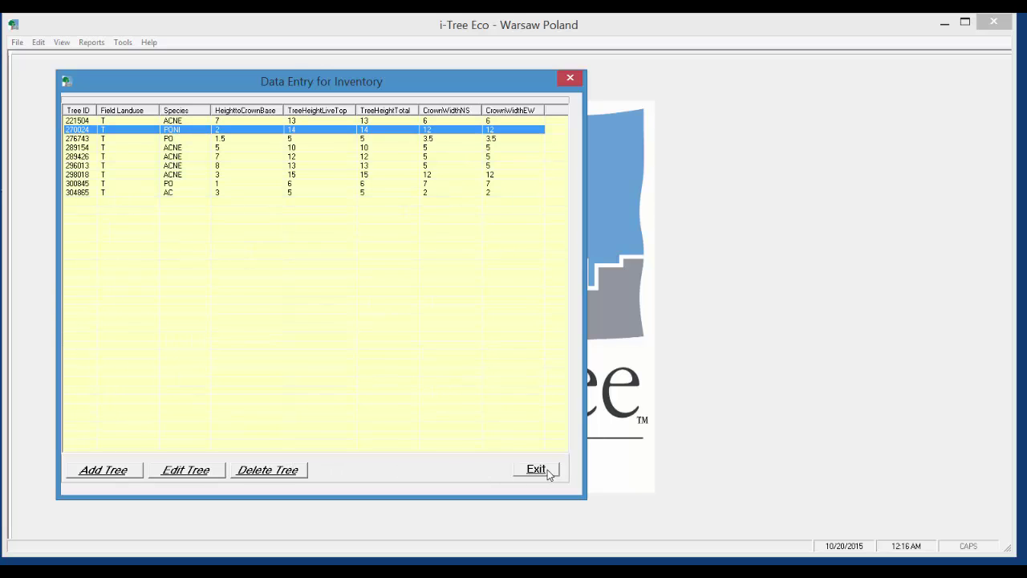
click(536, 469)
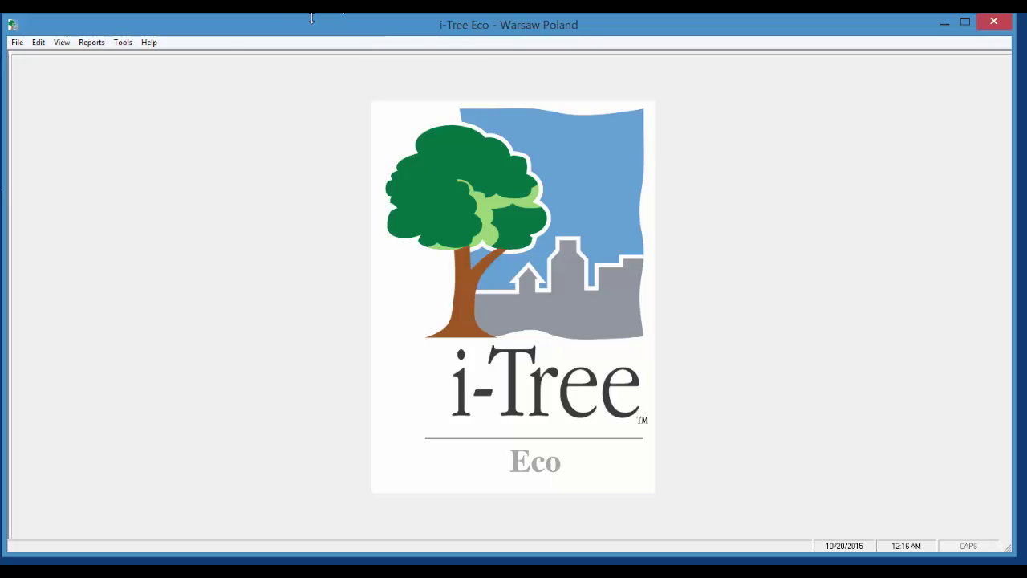
Step: Submit the data for processing with the contact e-mail, confirmation e-mail and note 'testing', confirming both prompts
click(123, 42)
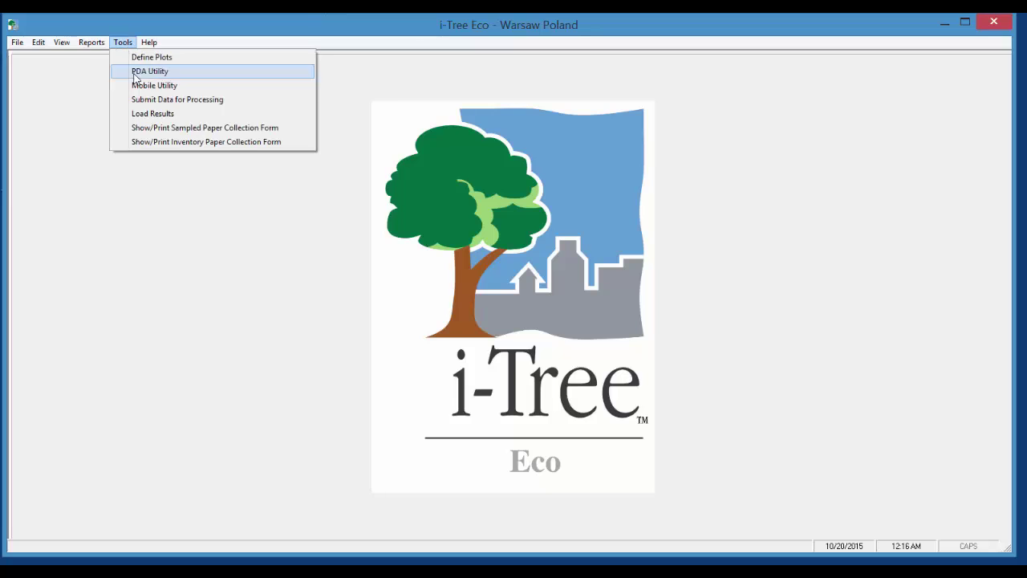
click(160, 100)
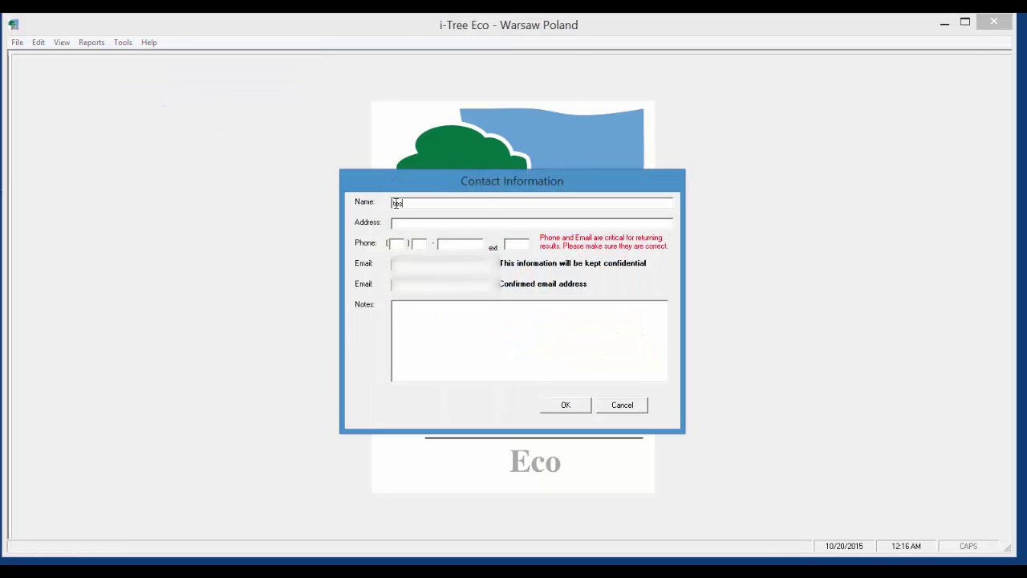
text(0000)
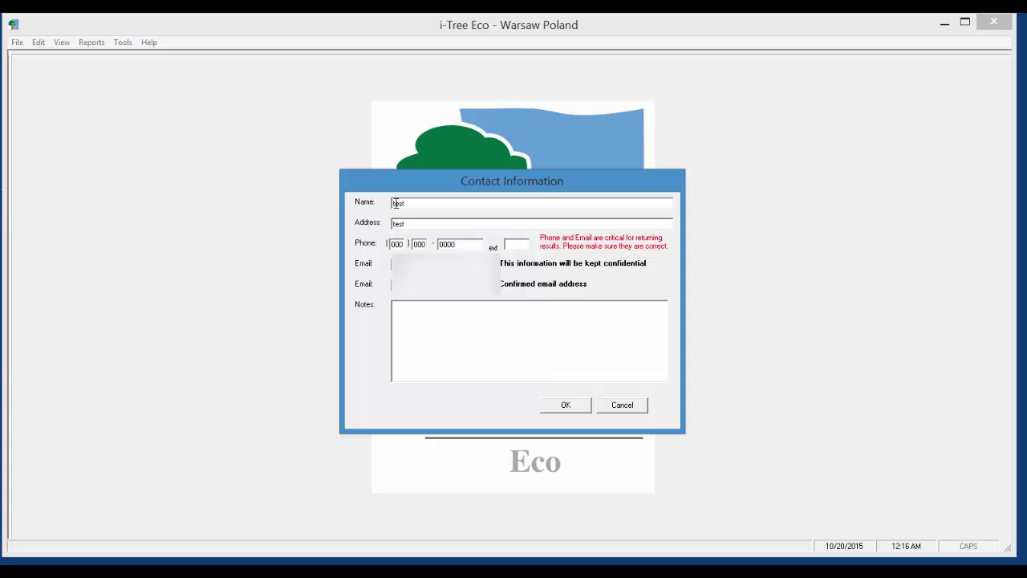
text(test@test.com)
key(Tab)
text(te)
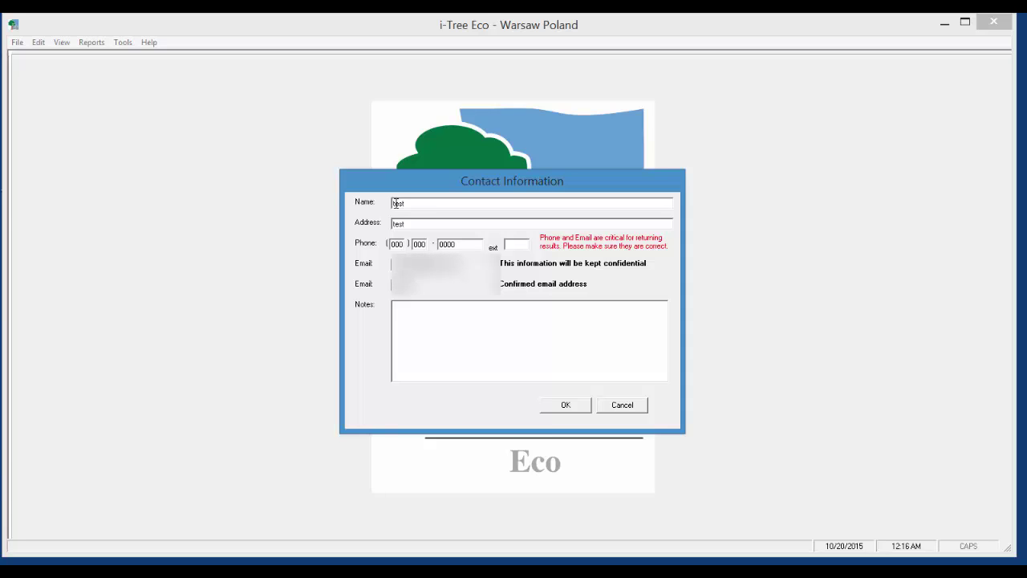
text(st@test.c)
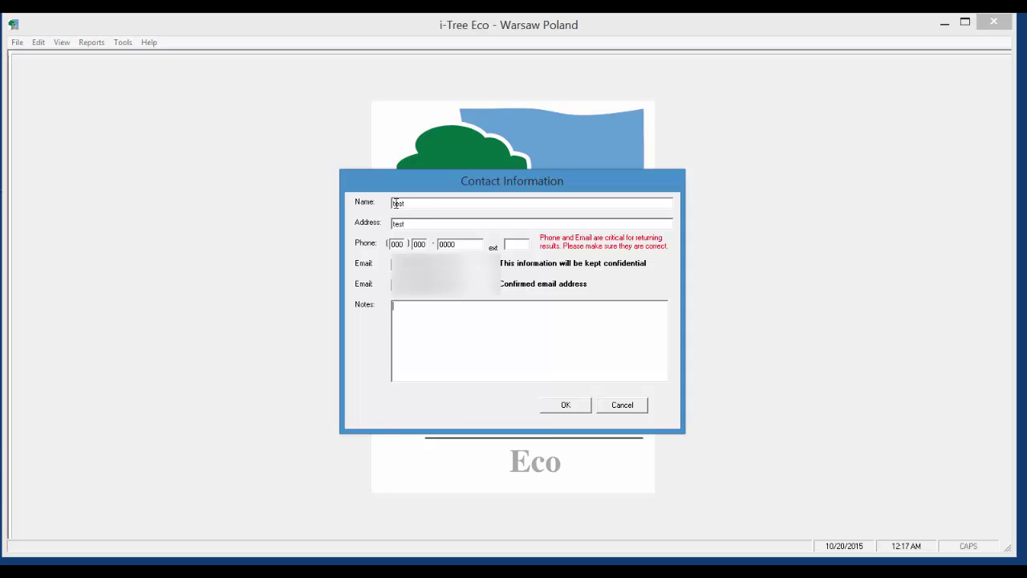
text(testing)
click(566, 405)
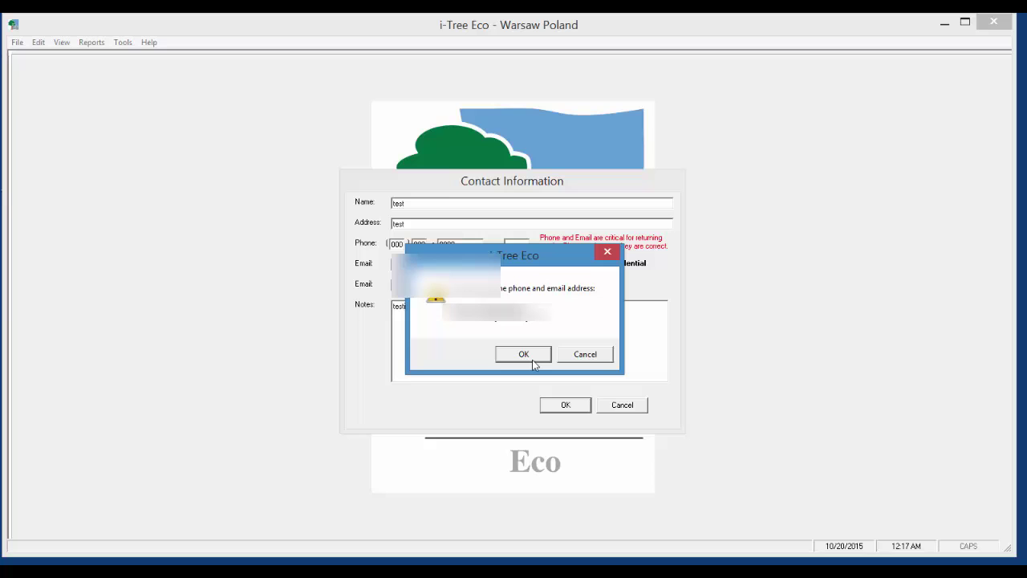
click(532, 358)
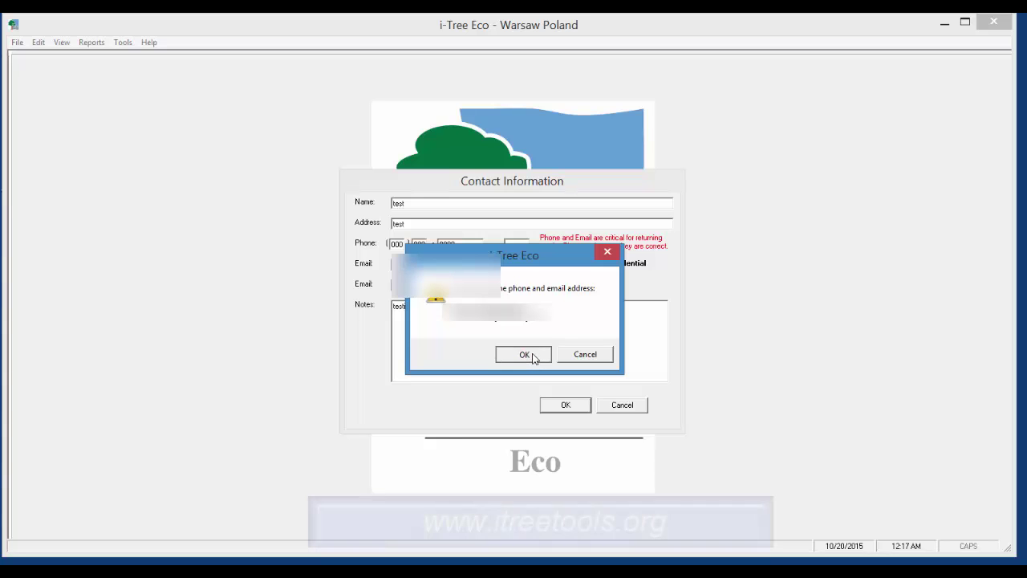